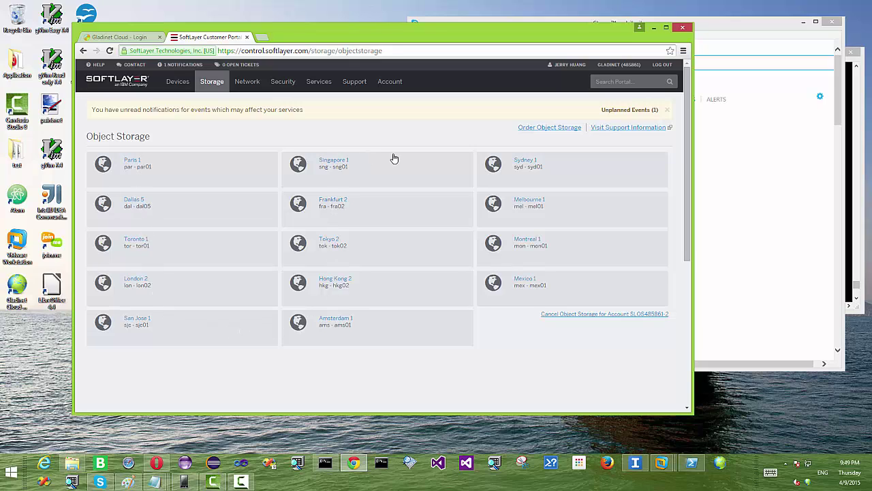
- Open the Dallas 5 object storage cluster in SoftLayer, then return to the Gladinet Cloud login tab
left_click(133, 199)
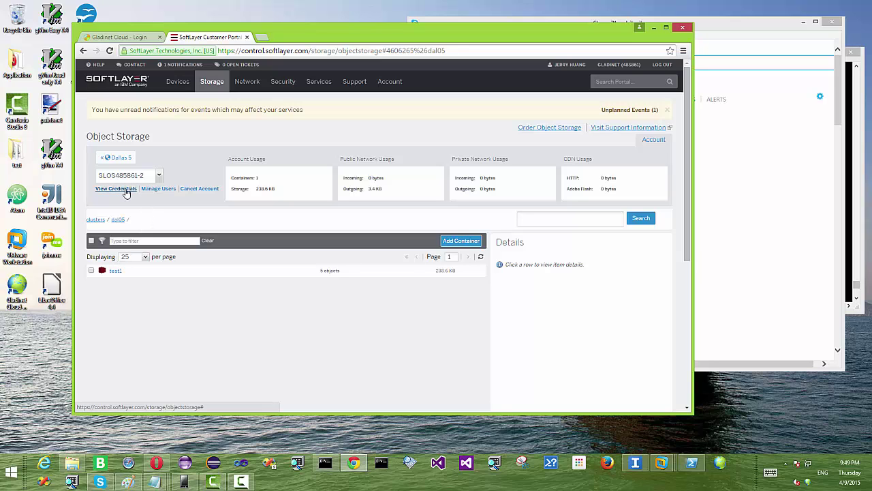
left_click(132, 39)
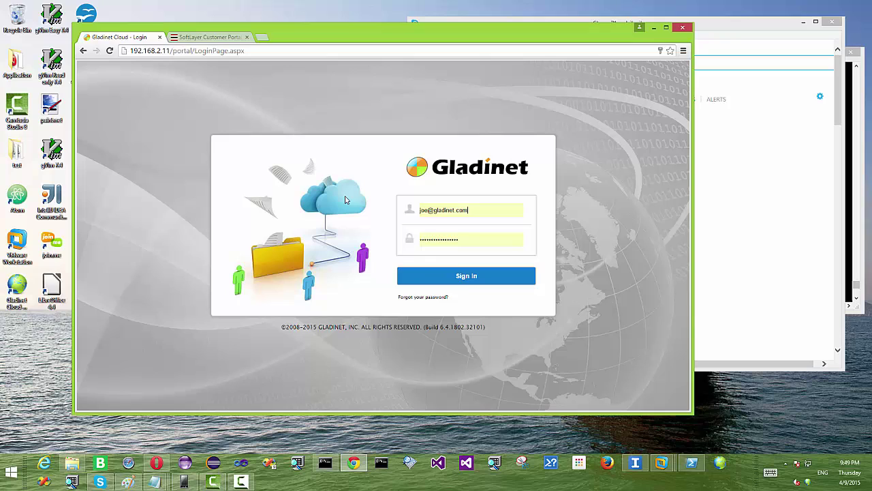
- Sign in as administrator and start a new tenant with first name tenant
left_click(479, 277)
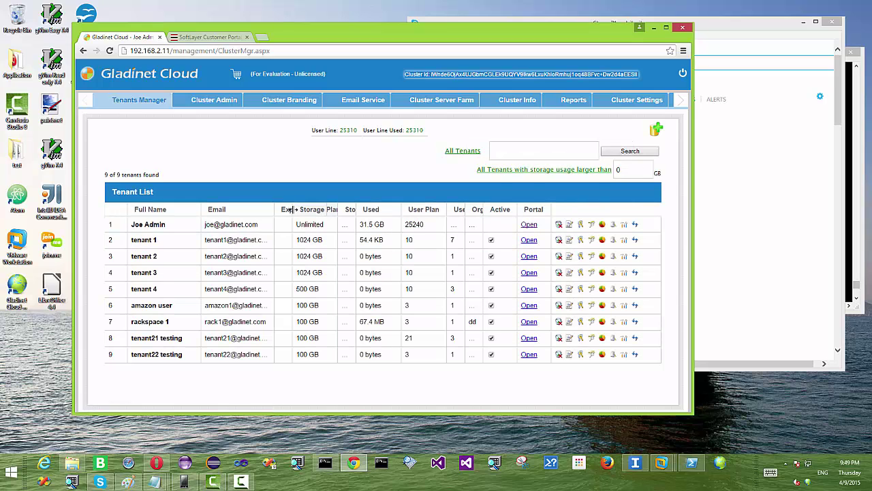
left_click(658, 132)
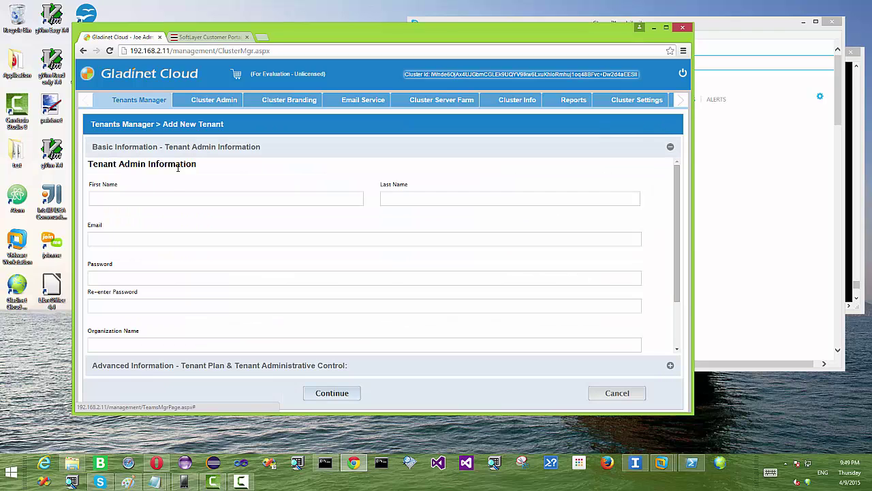
left_click(138, 200)
type("tenant")
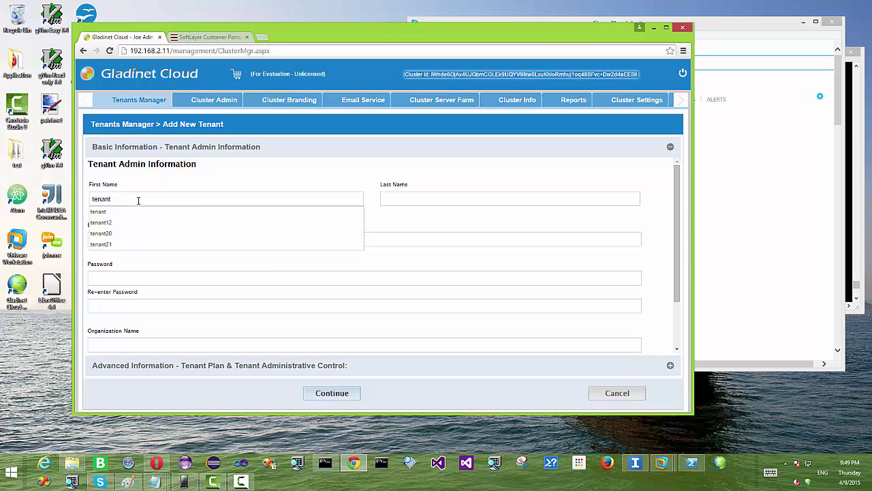
key("Tab")
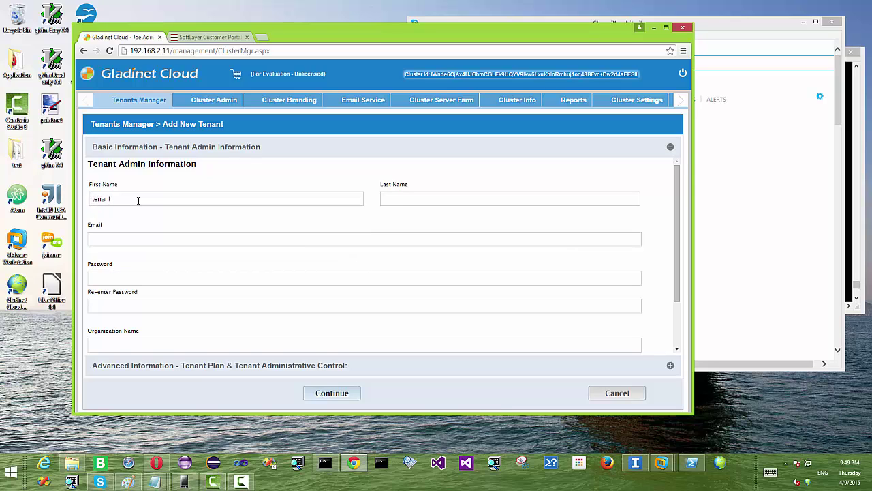
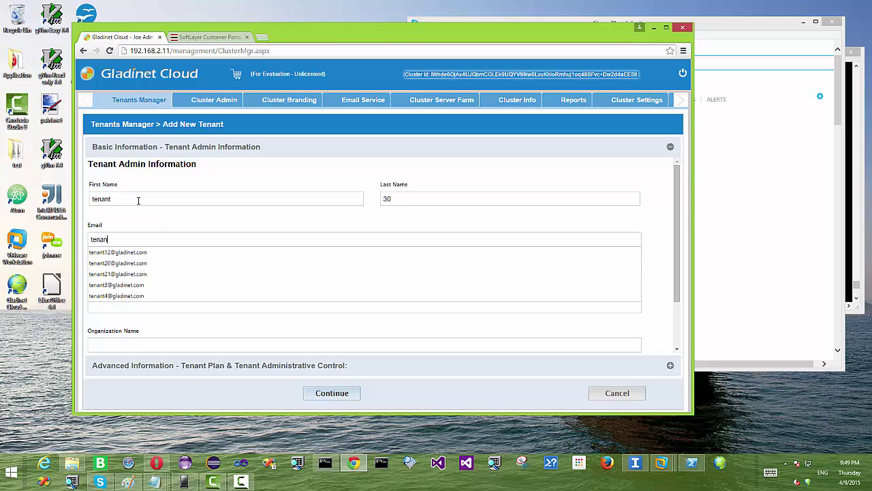
- Enter the tenant admin's e-mail, password and organization ACME 30, revealing the Advanced Information plan settings
key("Tab")
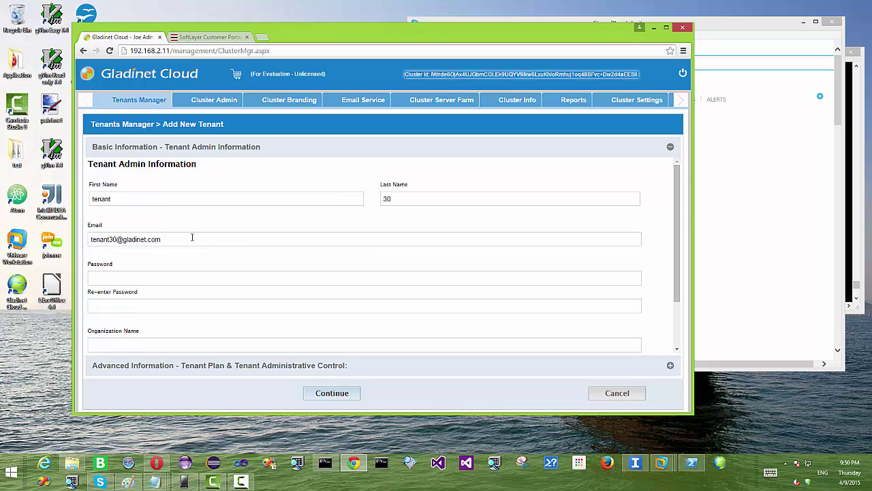
type("••")
type("ACME 30")
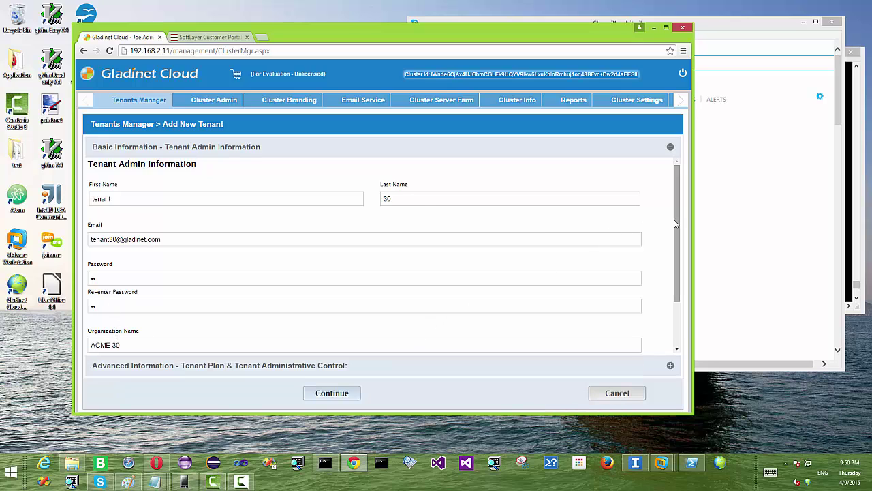
left_click_drag(676, 225, 677, 276)
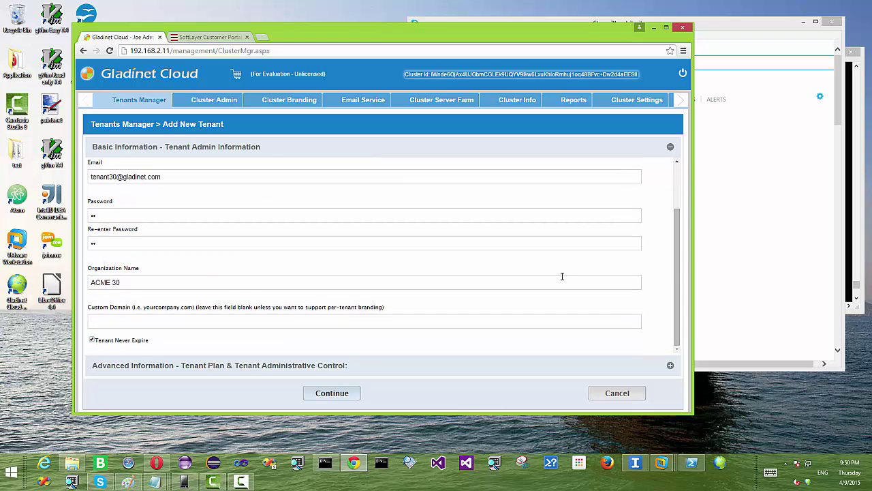
left_click(670, 365)
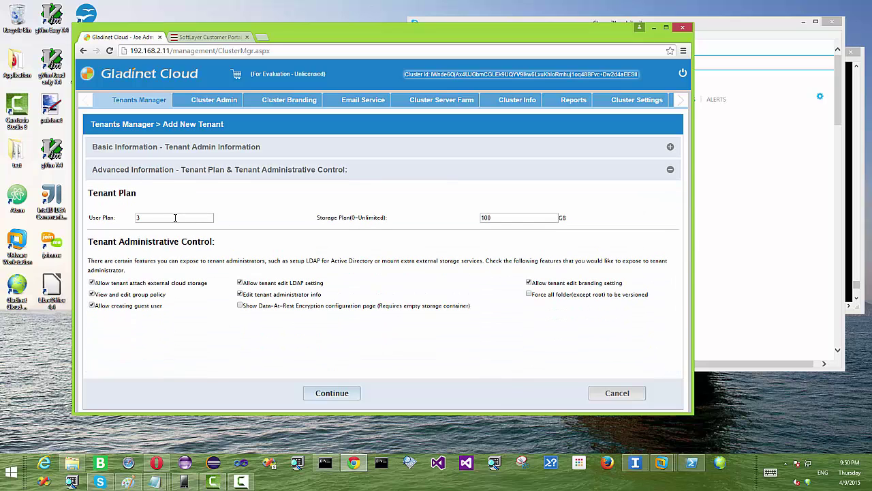
- Set the tenant's User Plan to 30 users and submit the tenant details
left_click(175, 217)
type("30")
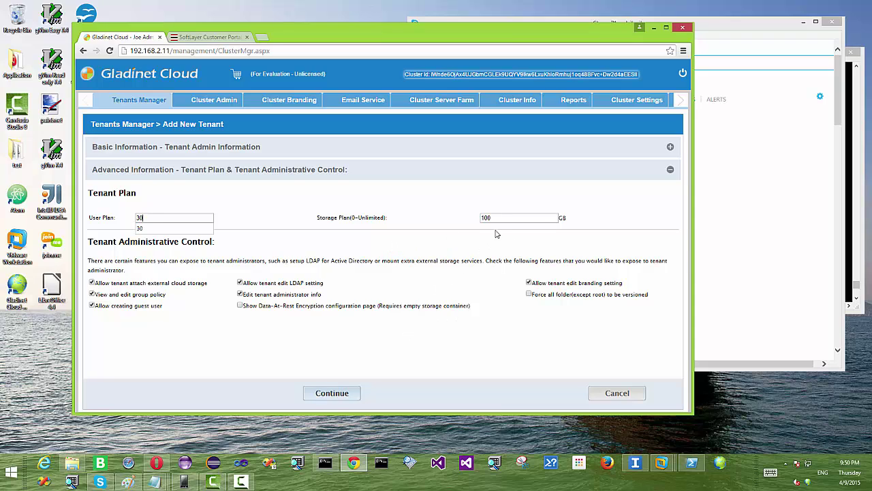
left_click(338, 394)
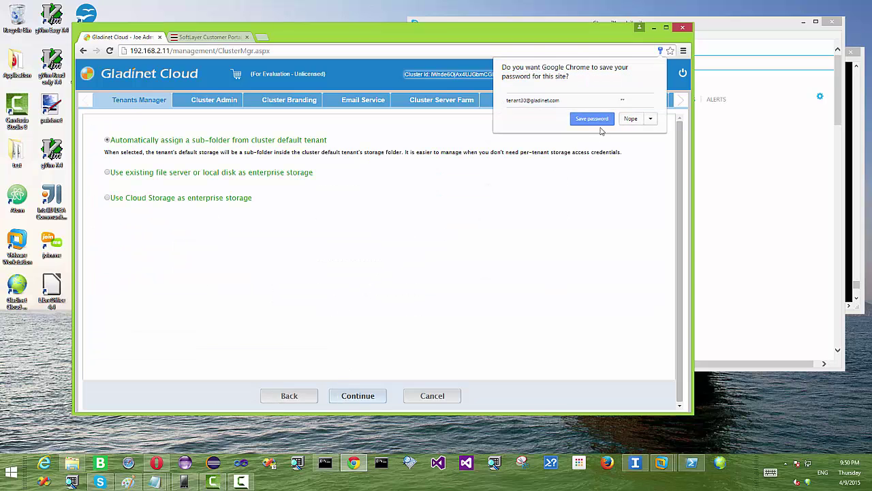
left_click(603, 118)
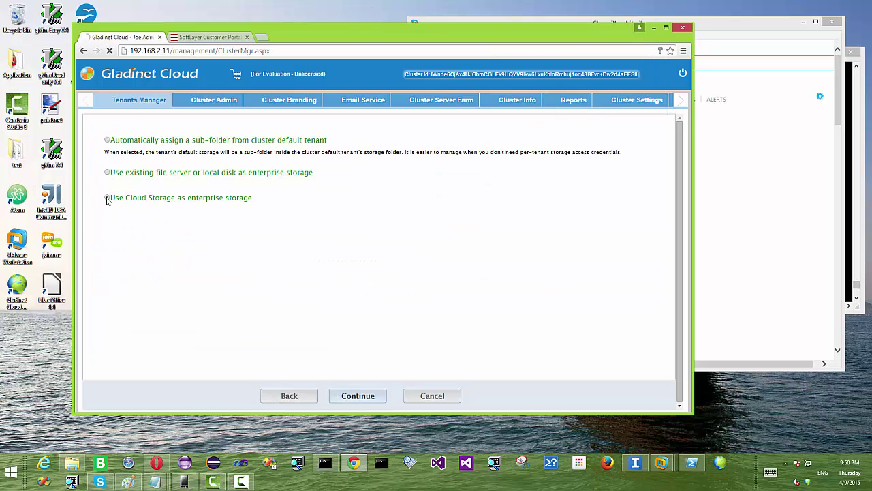
- Choose Open Stack cloud storage as the tenant's enterprise storage
left_click(107, 198)
left_click(208, 208)
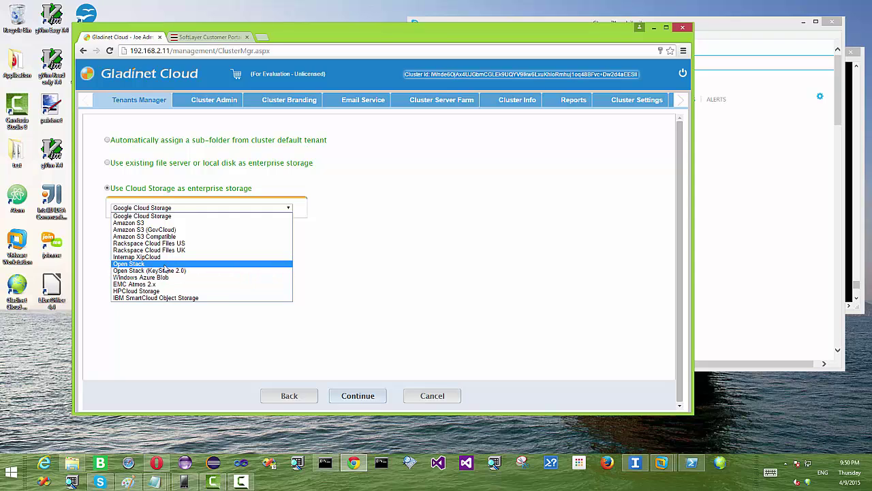
left_click(163, 264)
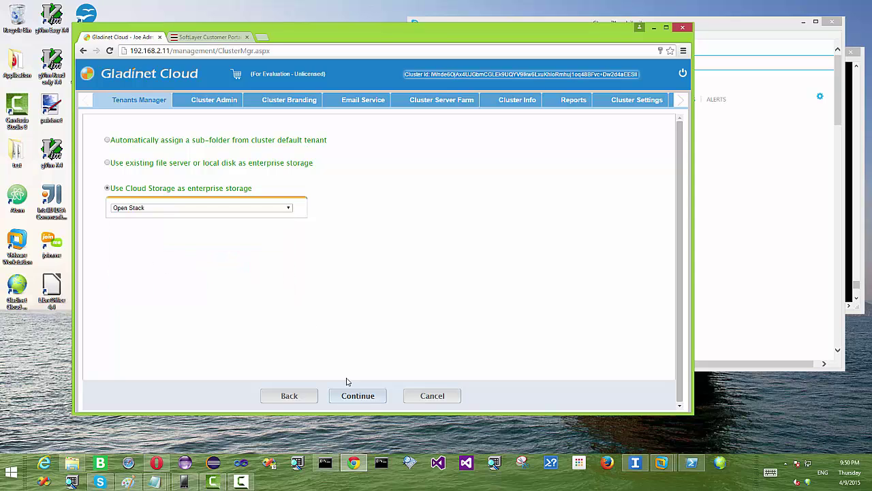
left_click(363, 399)
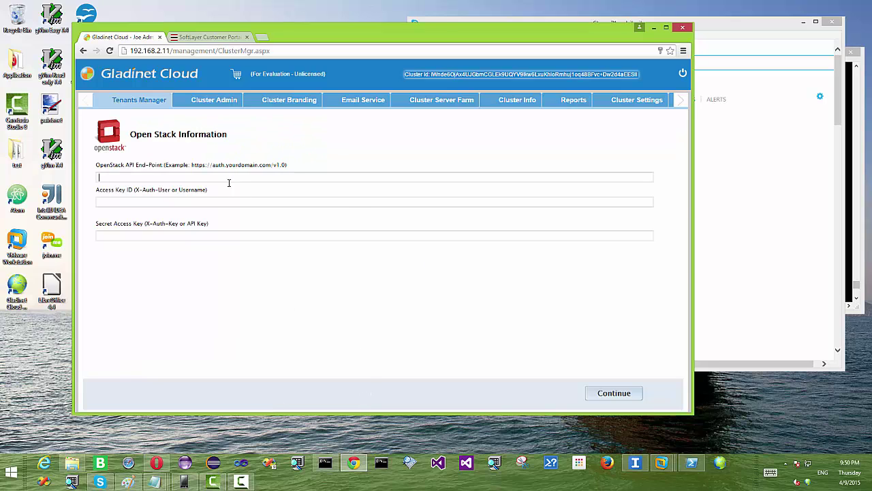
- Enter the SoftLayer Dallas endpoint, username and API key, select container test1, and finish
left_click(224, 204)
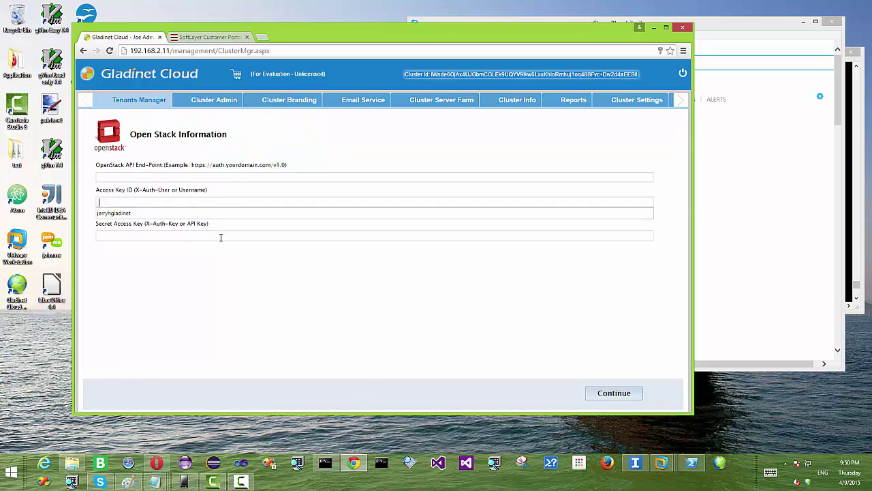
left_click(214, 38)
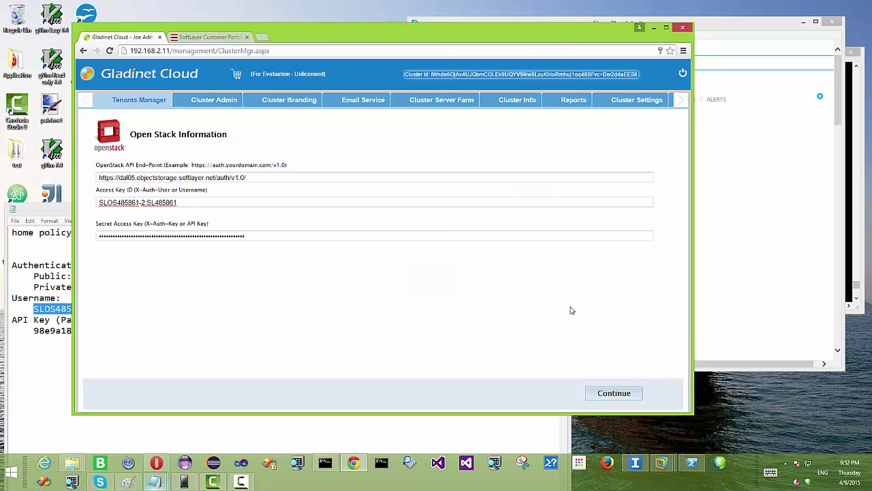
left_click(615, 394)
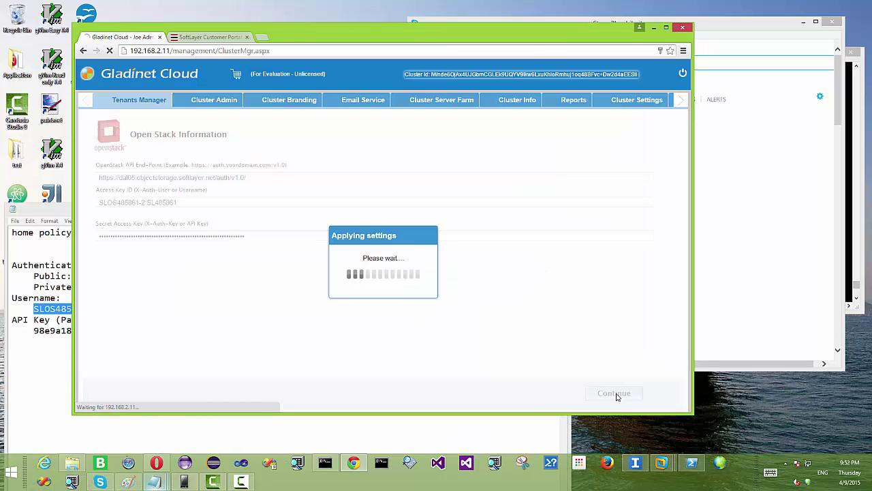
left_click(167, 177)
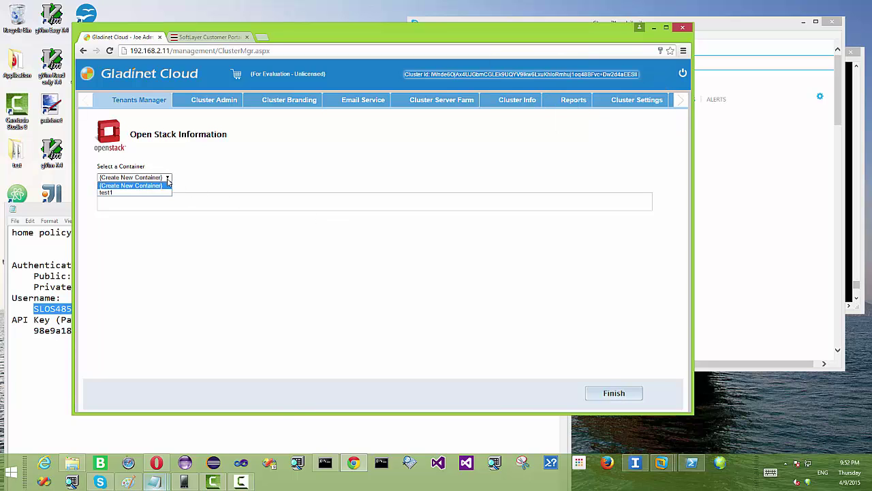
left_click(145, 190)
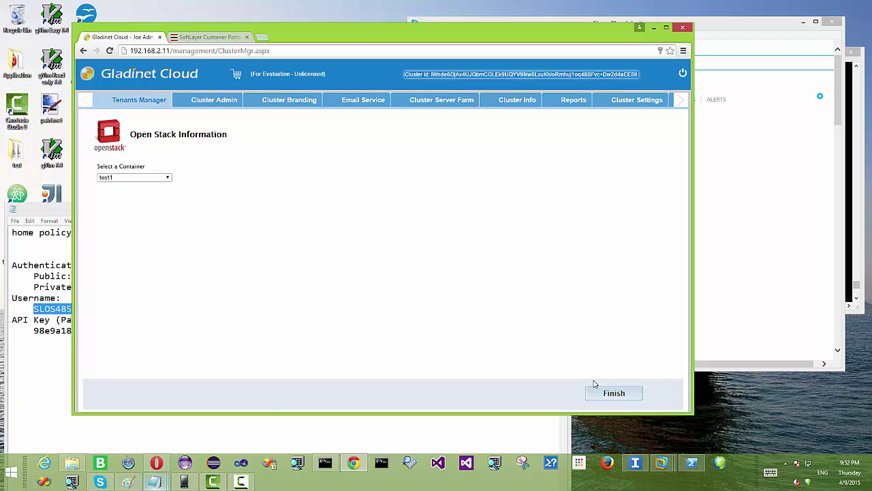
left_click(623, 393)
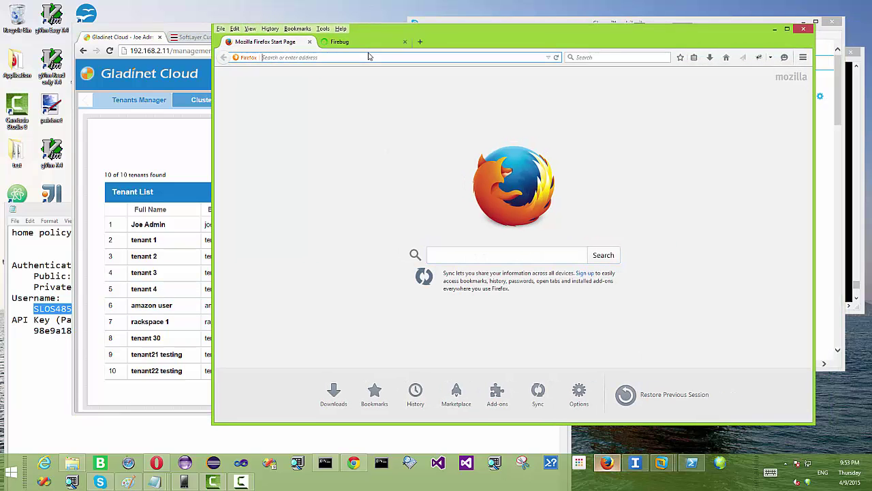
- Sign in to Gladinet Cloud as the new tenant and skip the welcome tour
type("http://192.168.2.118/")
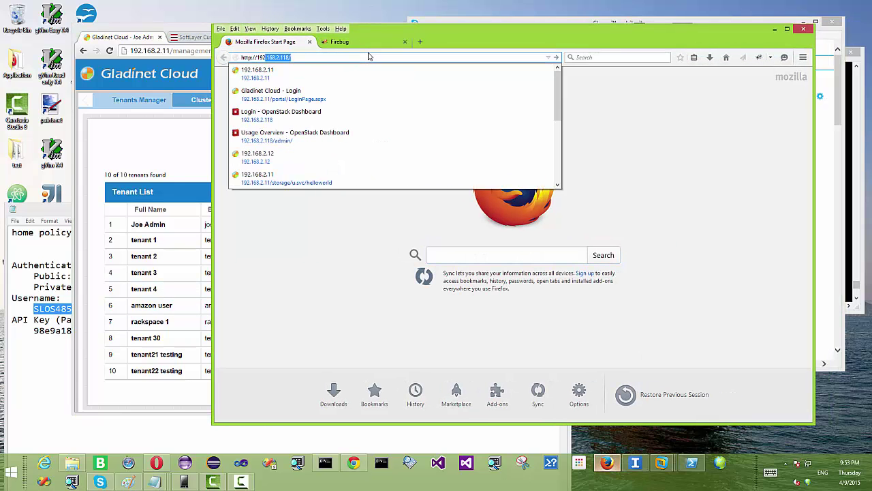
left_click(349, 79)
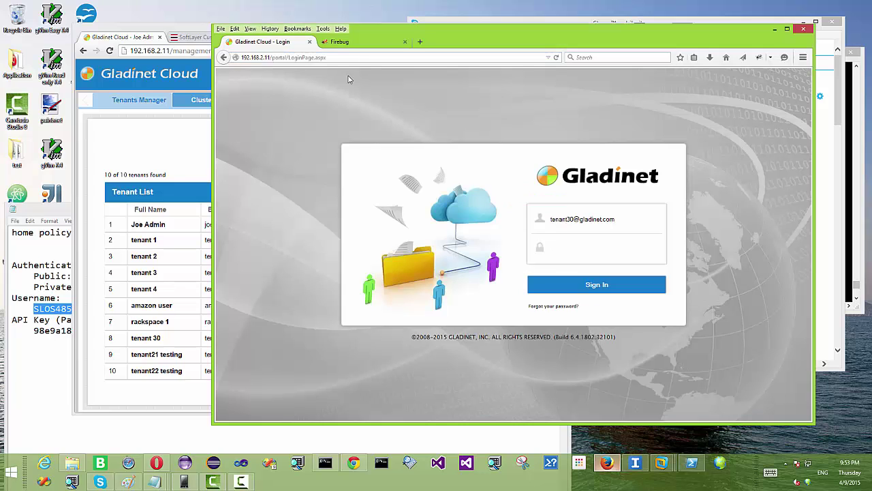
left_click(613, 285)
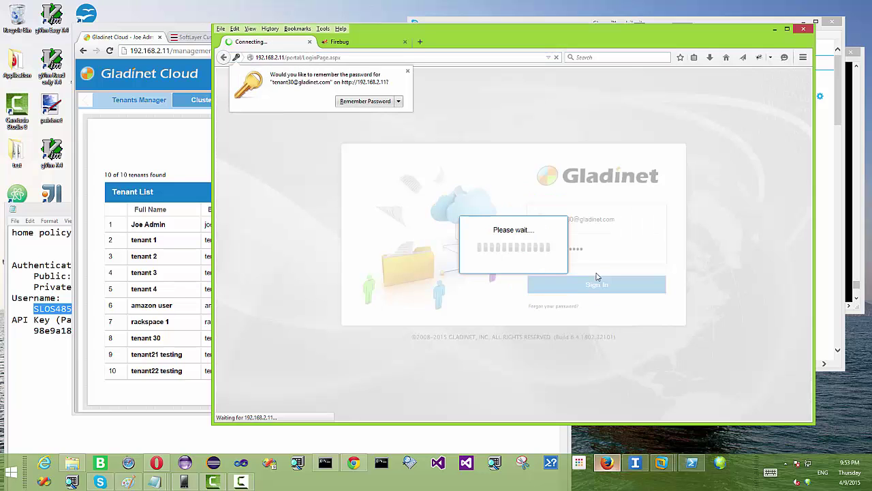
left_click(366, 101)
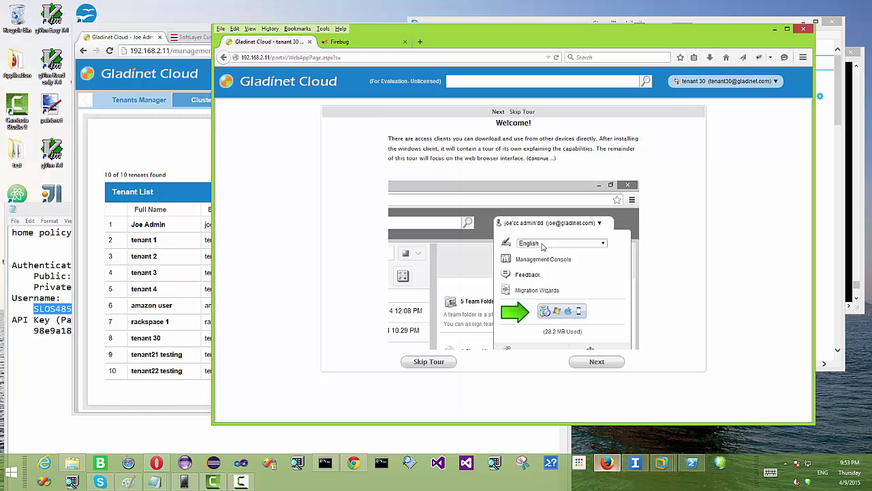
left_click(432, 362)
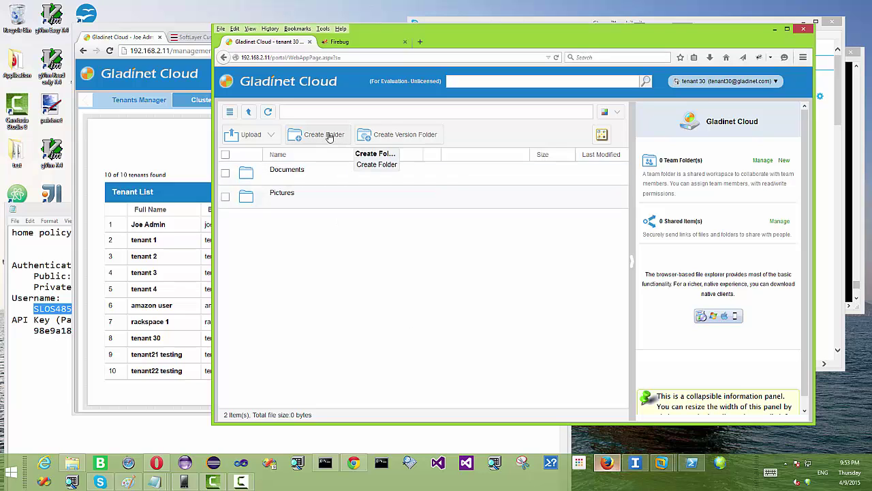
- Create a version folder named Public Area and open it
left_click(393, 135)
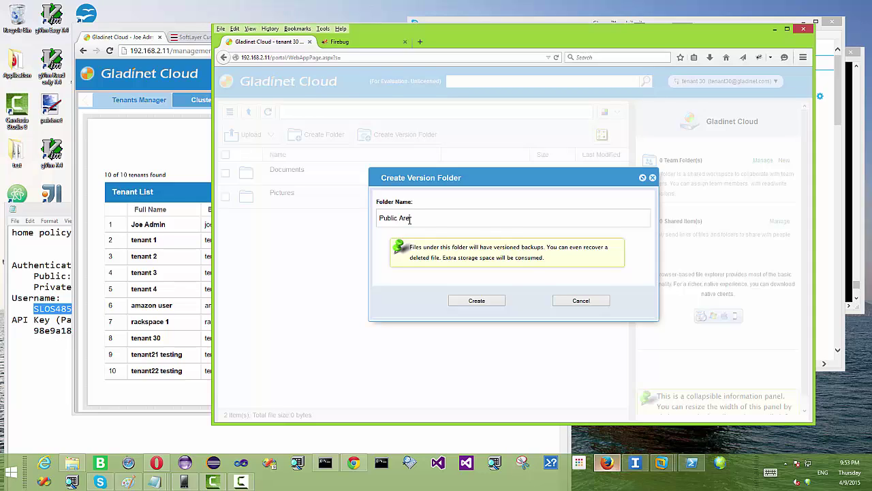
left_click(477, 301)
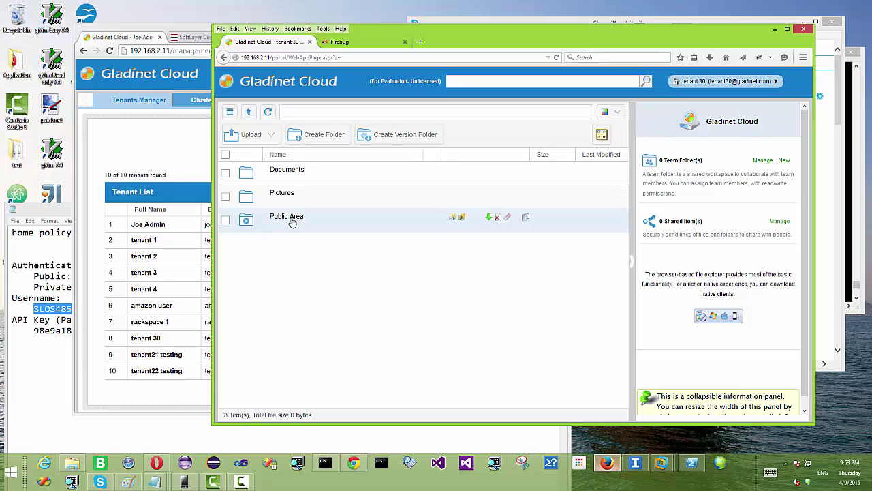
left_click(292, 221)
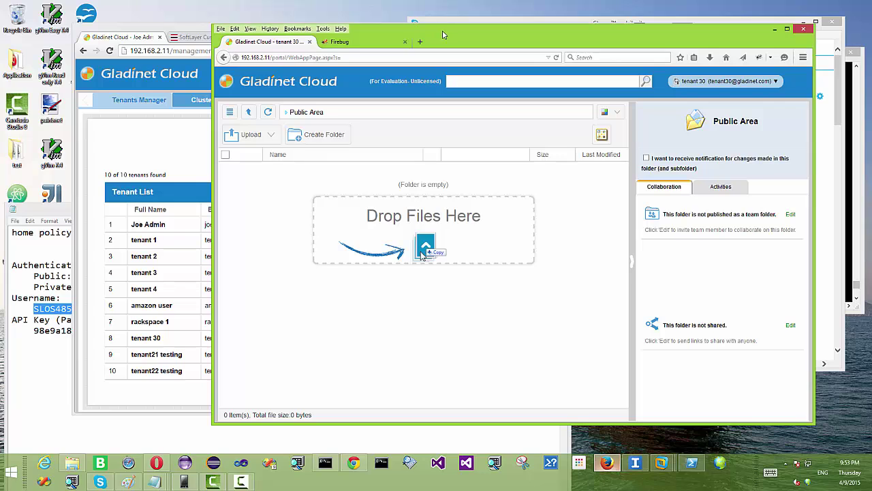
left_click_drag(442, 35, 448, 29)
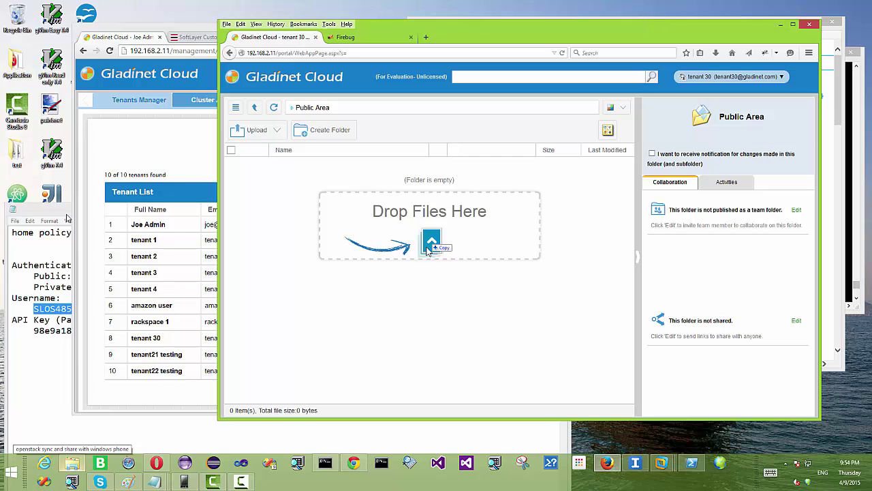
- Drag the six amazon S3 files from Documents onto Public Area's drop area, 525.9 KB total
key("alt+Tab")
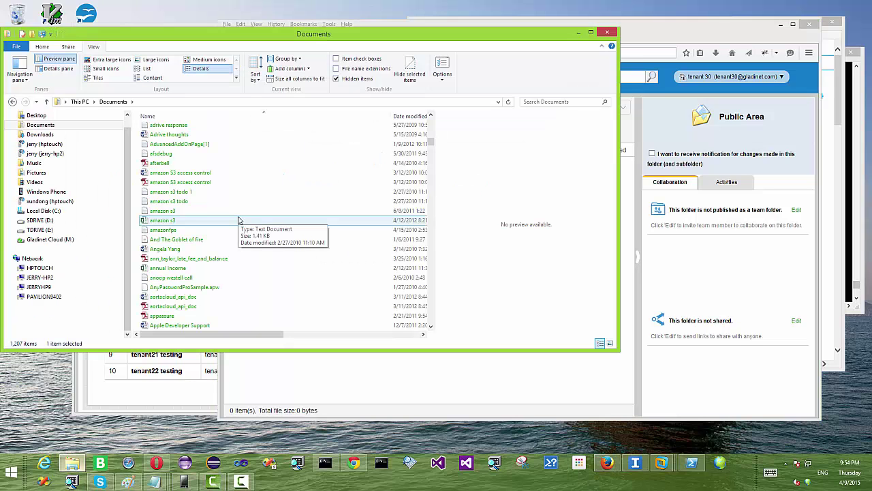
left_click(205, 172)
left_click(196, 220, "shift")
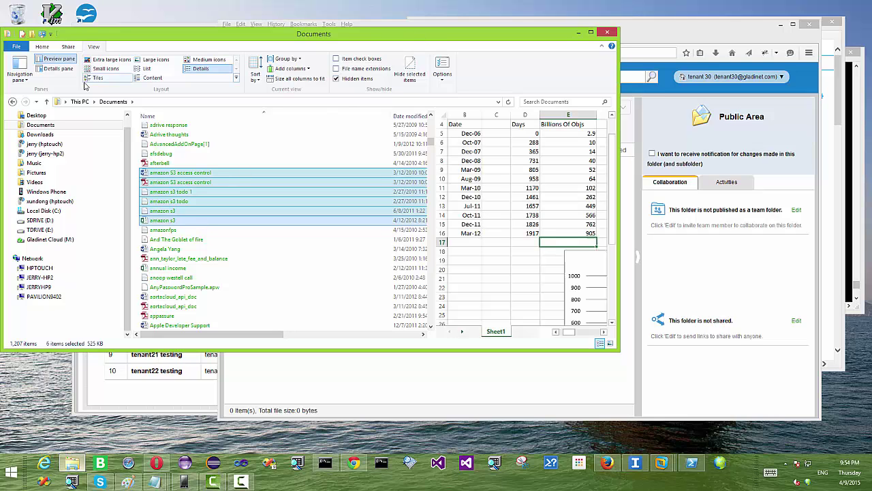
left_click_drag(268, 42, 3, 72)
left_click_drag(235, 233, 441, 308)
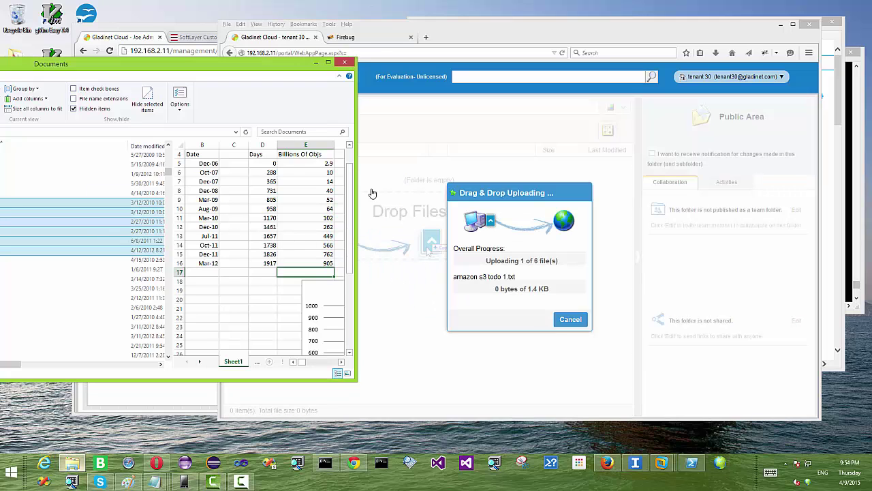
left_click(315, 63)
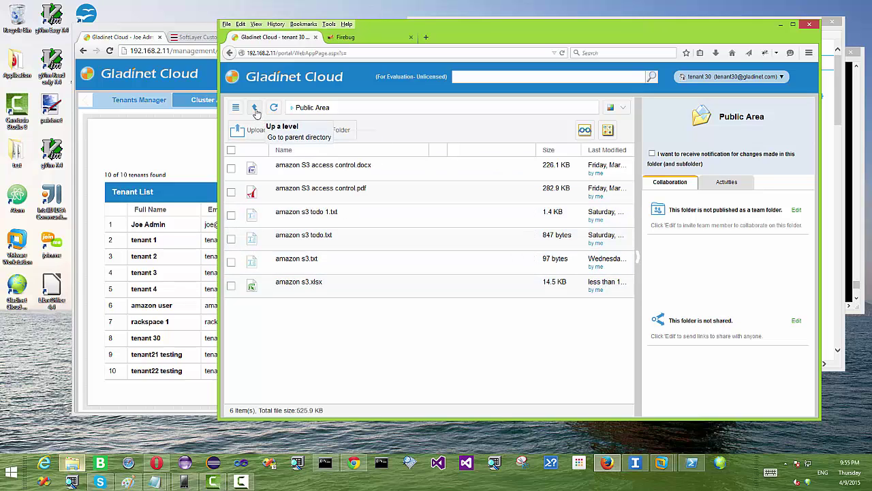
- Invite the user's e-mail to Public Area with a note beginning 'Please review this fol'
left_click(255, 107)
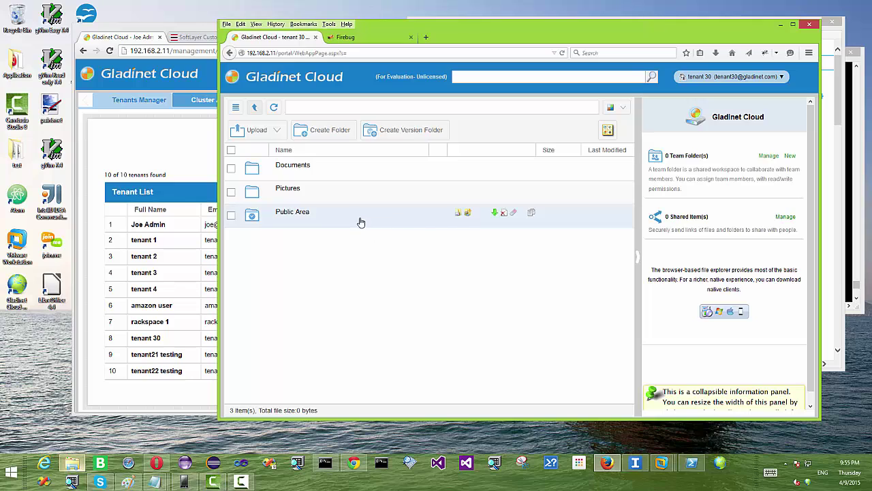
left_click(458, 214)
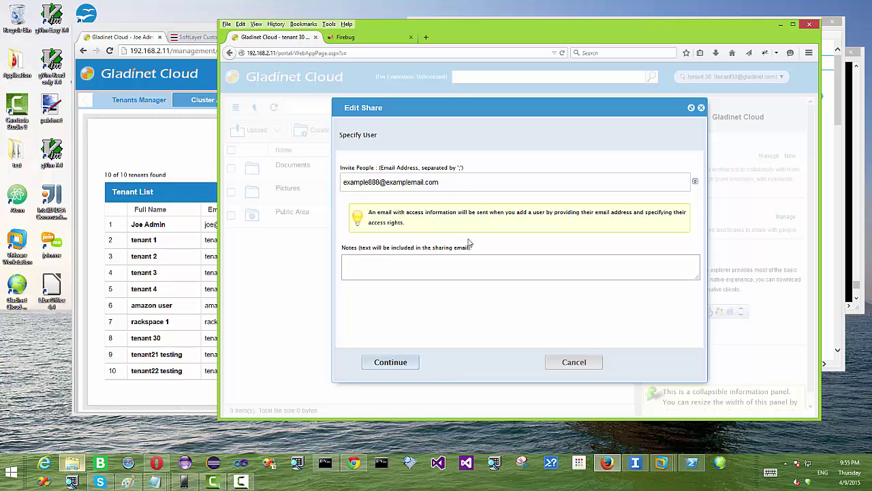
left_click_drag(439, 182, 284, 184)
key("BackSpace")
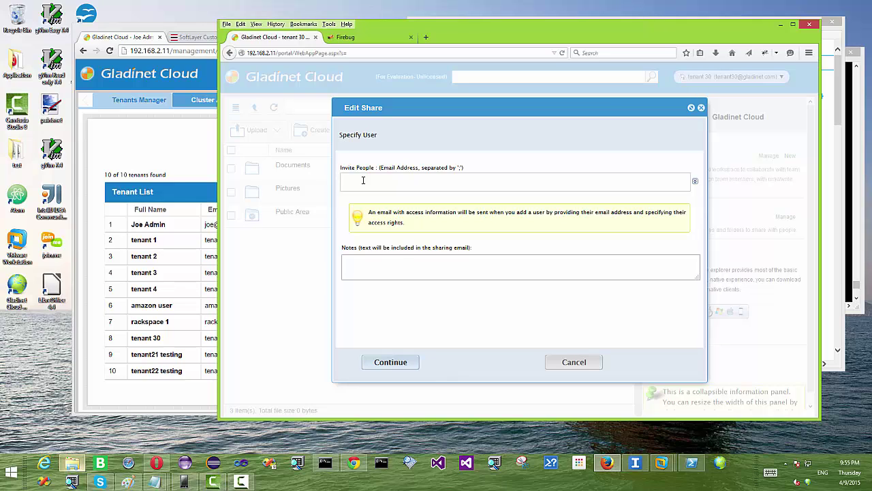
left_click(395, 274)
type("Please review ")
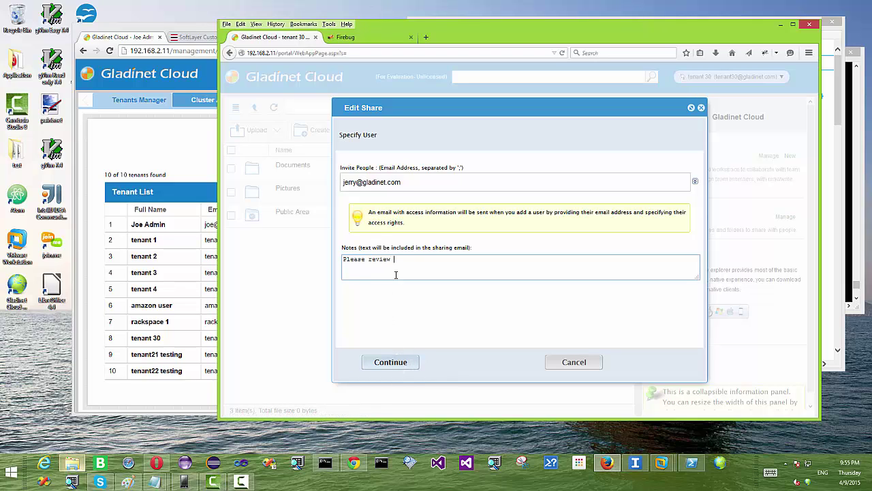
type("this folder")
- Set the share to expire in 3 Months and send the invitation
left_click(394, 363)
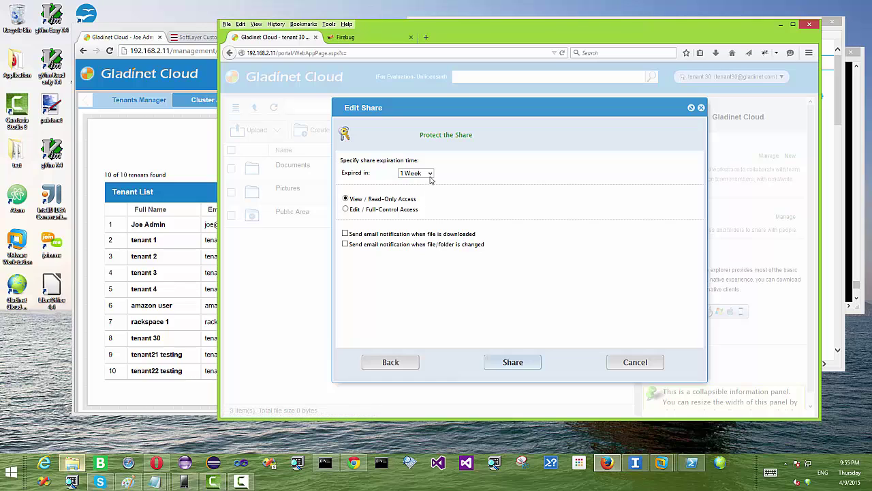
left_click(425, 173)
left_click(418, 225)
left_click(526, 365)
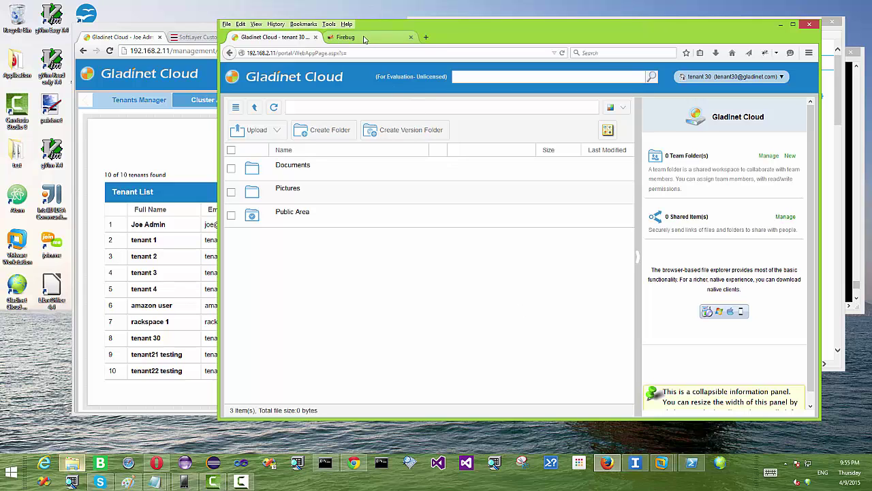
- Open the Public Area link in the Gmail invitation and continue to the cloud storage login
key("alt+Tab")
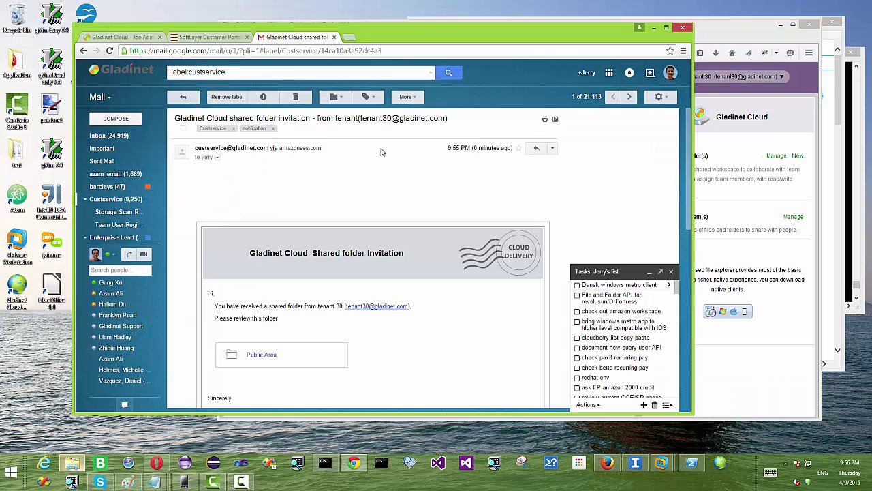
scroll(382, 153, "down", 1)
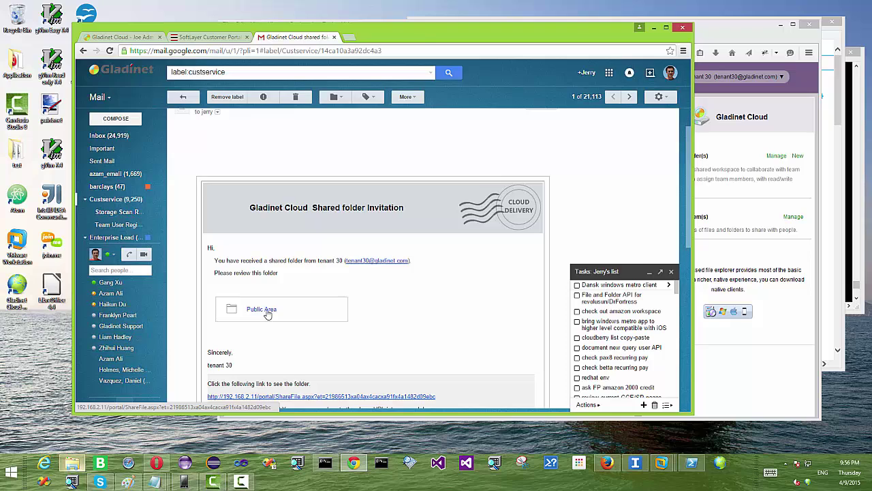
left_click(261, 310)
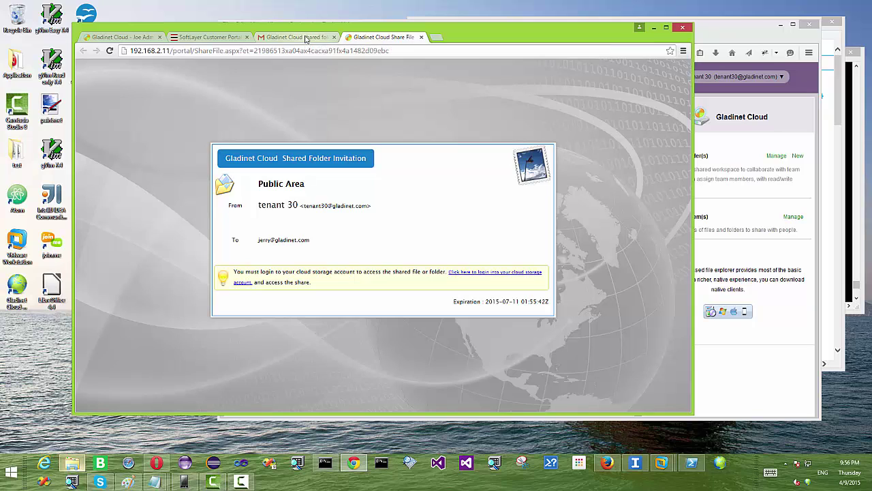
left_click(306, 39)
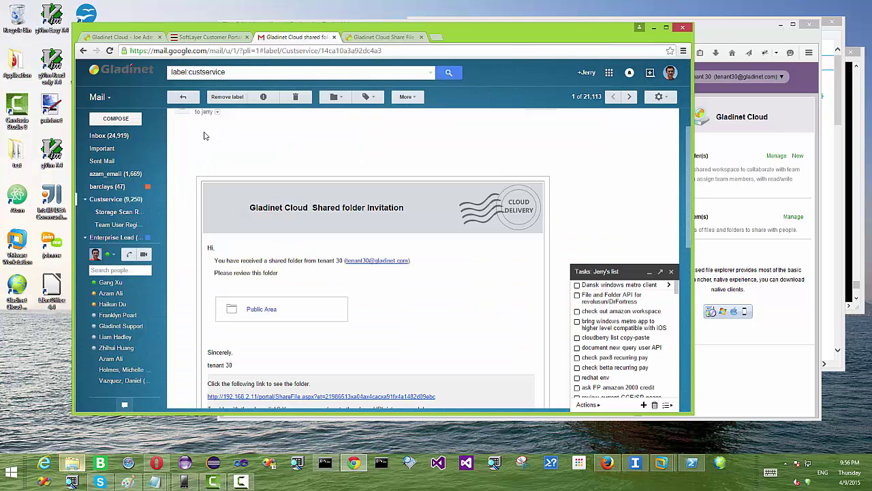
left_click(182, 96)
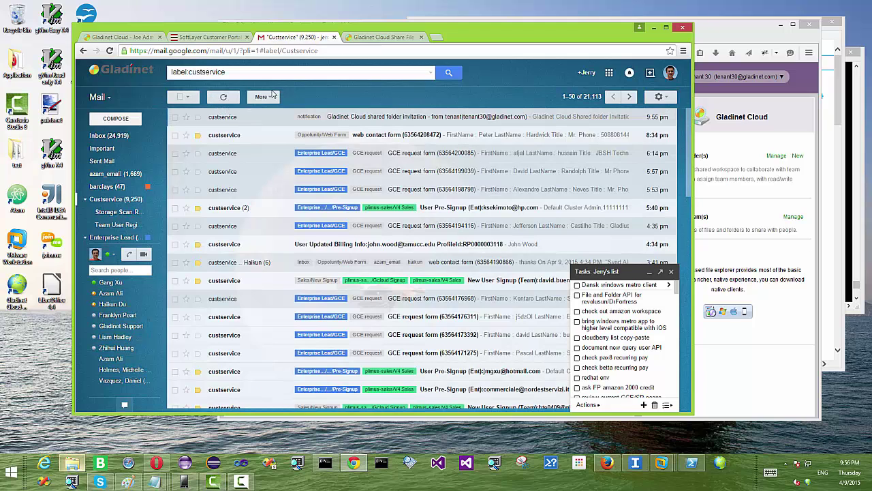
left_click(383, 38)
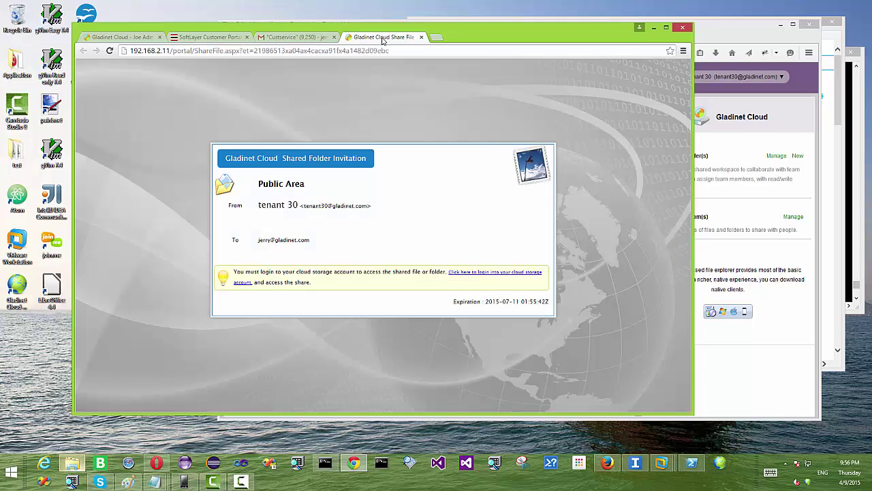
left_click(501, 272)
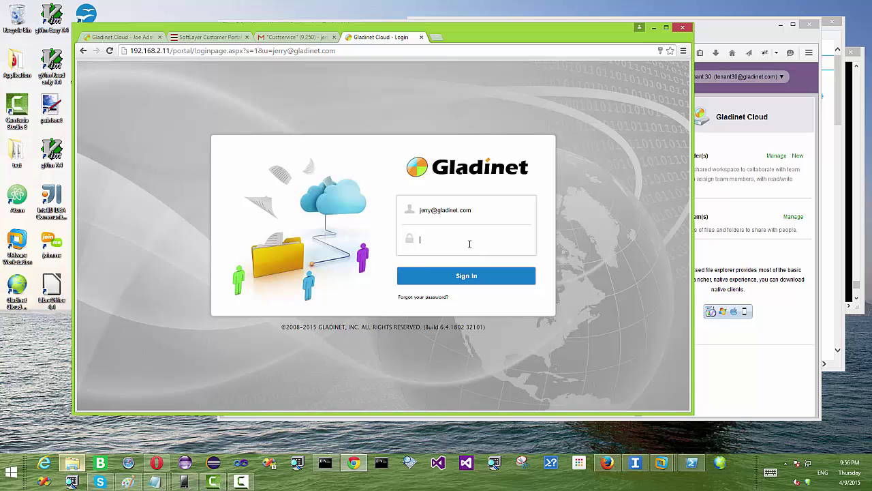
- Dismiss the AUTH_FAILED sign-in error and go to 'Forgot your password?'
left_click(467, 276)
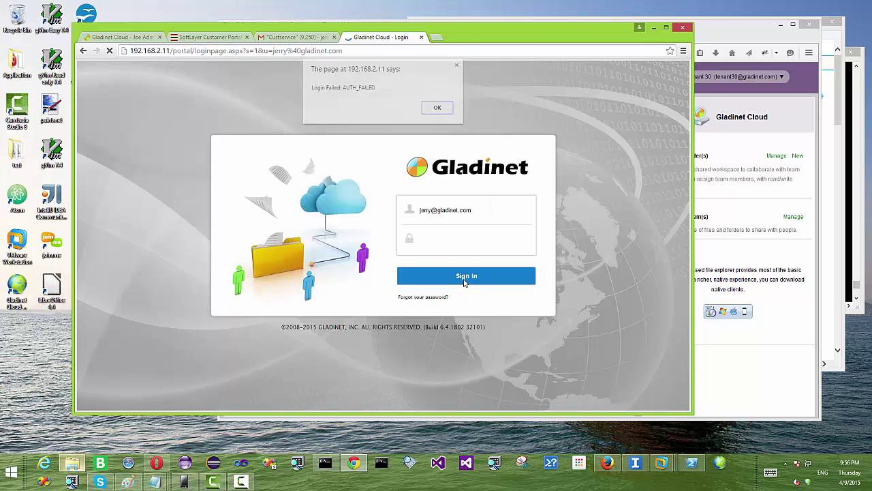
left_click(438, 107)
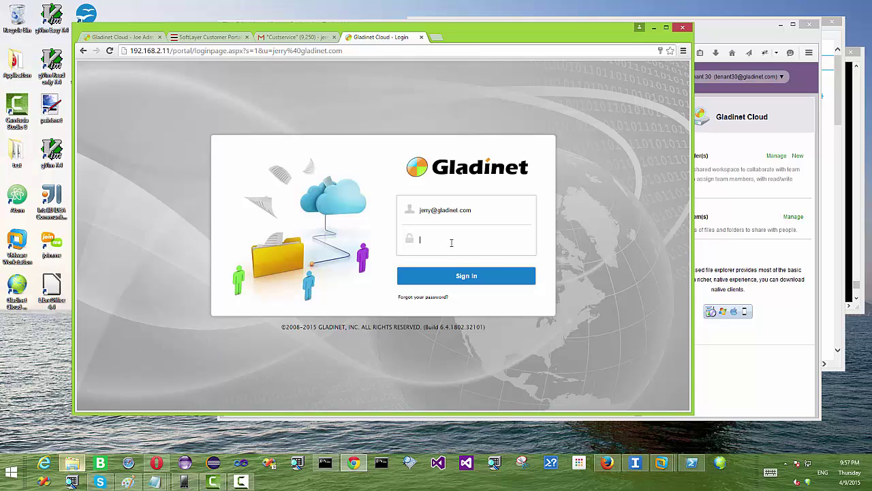
left_click(423, 297)
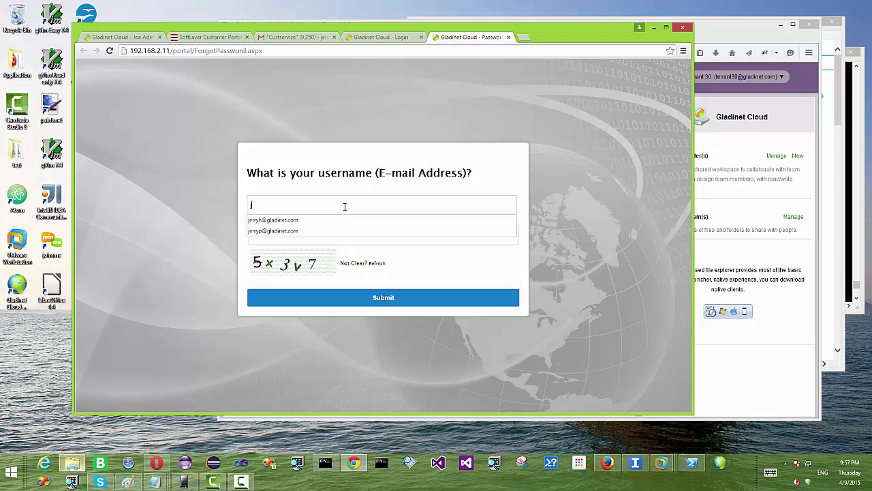
- Request a password reset for the invitee's username e-mail, entering the captcha code
key("Tab")
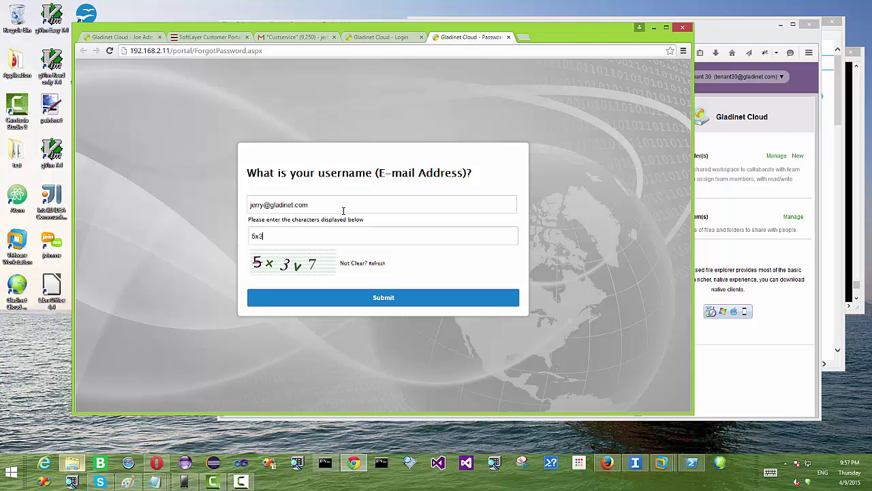
type("5x3v7")
left_click(383, 300)
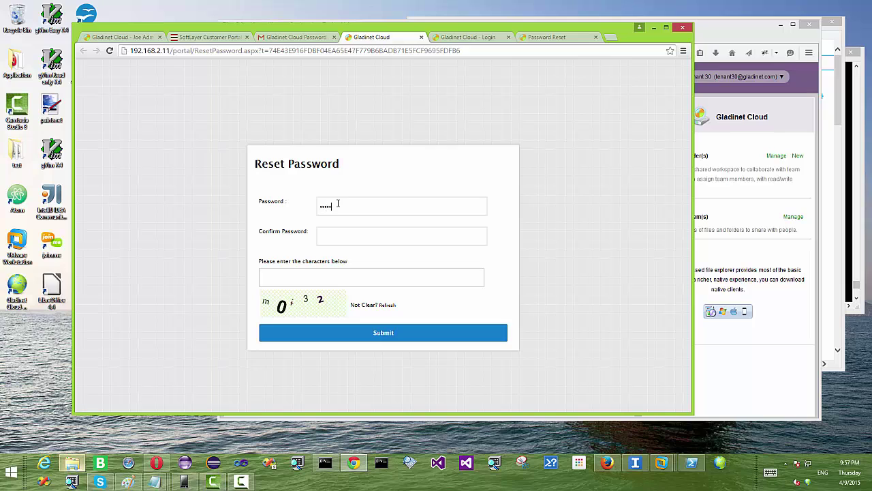
- Re-enter and confirm the new password, fill in a refreshed captcha, and submit the reset
left_click(338, 236)
left_click(392, 307)
left_click(340, 199)
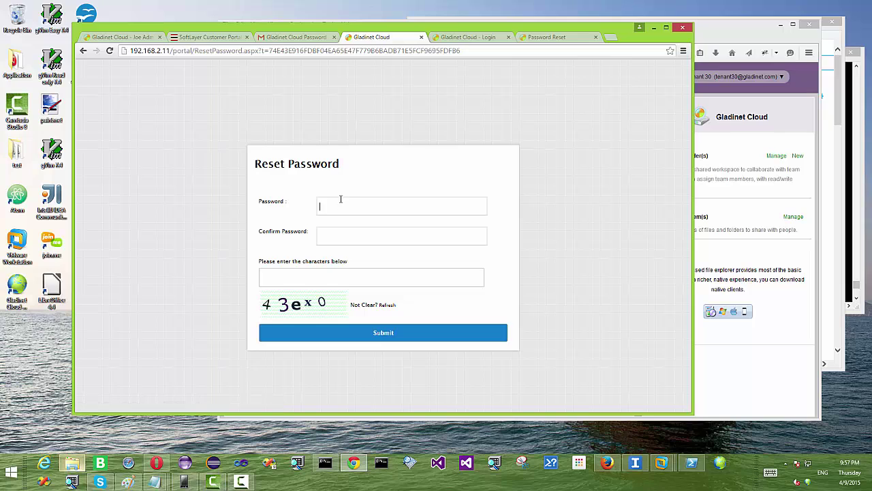
left_click(346, 238)
type("••••••••")
type("43")
type("ex0")
left_click(384, 333)
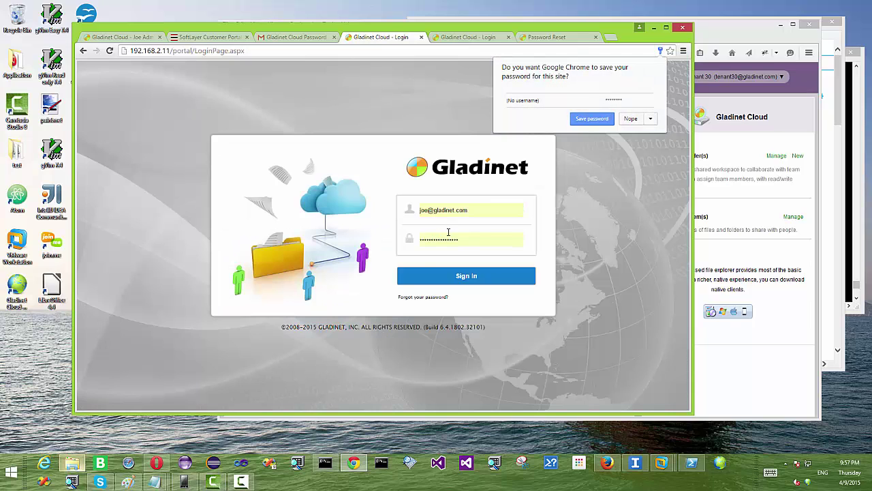
- Dismiss the save-password prompt and enter the invited user's e-mail and password on the login page
left_click(591, 118)
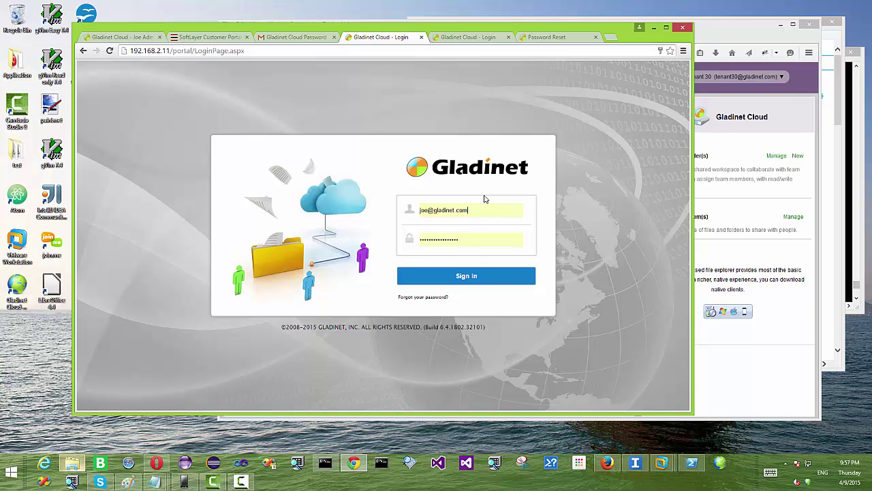
left_click(479, 212)
left_click_drag(479, 212, 336, 203)
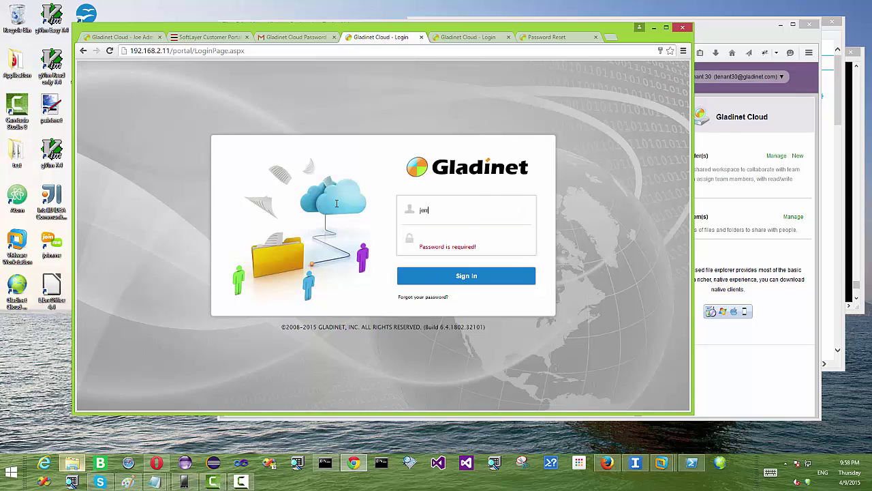
key("Tab")
type("••••••••")
- Log the admin out, close the admin's leftover tab, and sign in as the invited user
left_click(140, 38)
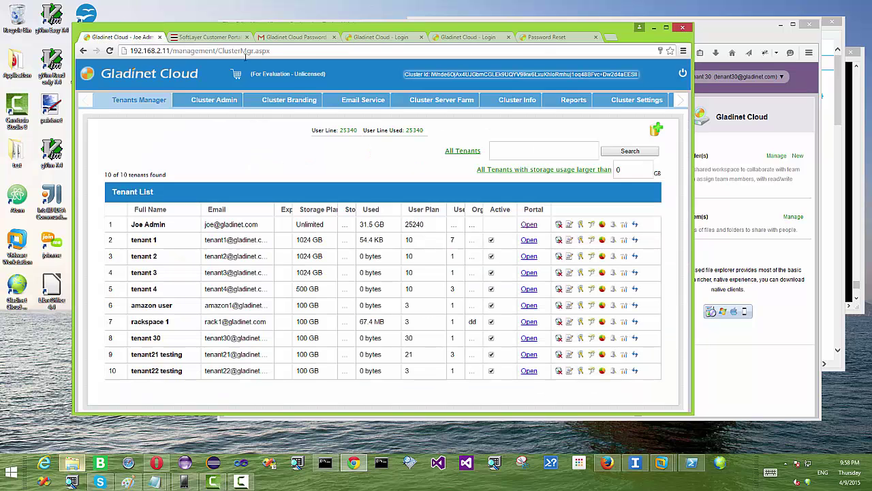
left_click(683, 73)
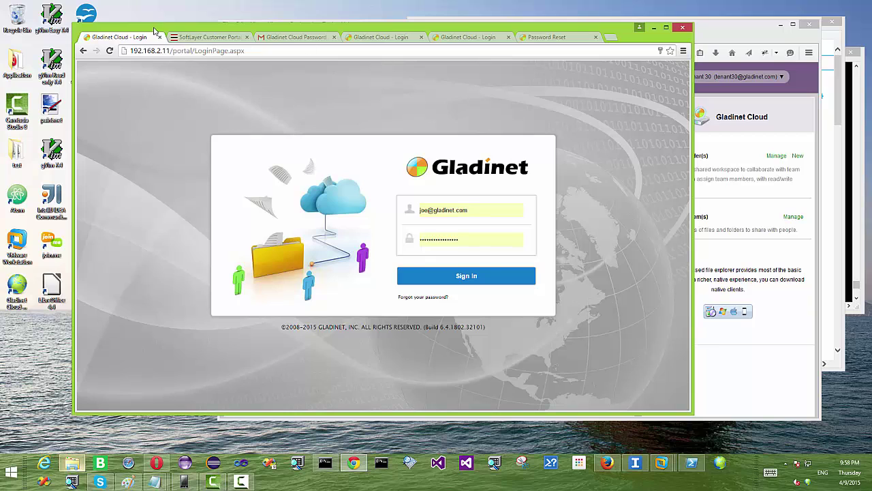
left_click(159, 37)
left_click(293, 38)
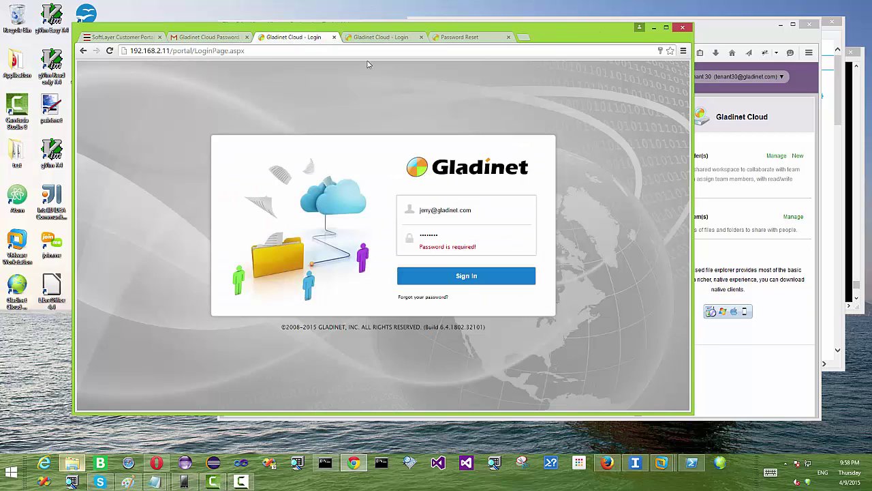
left_click(455, 274)
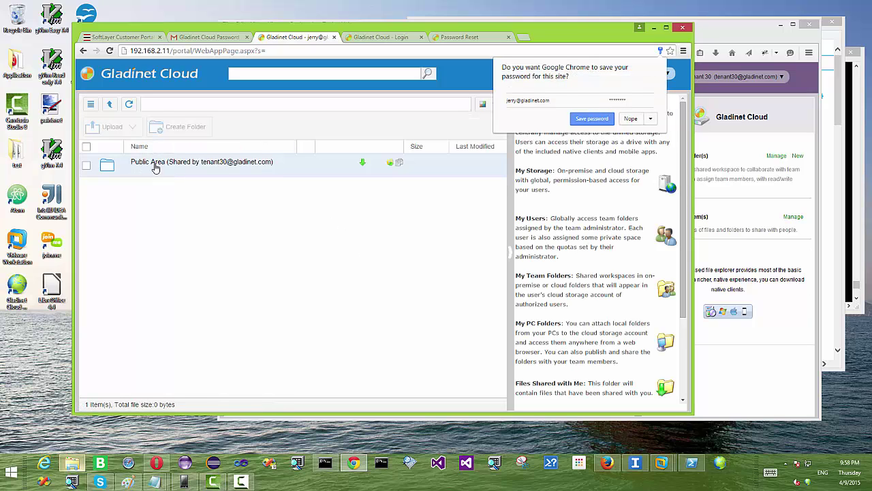
- Open Public Area in both the invited user's Chrome window and the owner's Firefox window
left_click(201, 167)
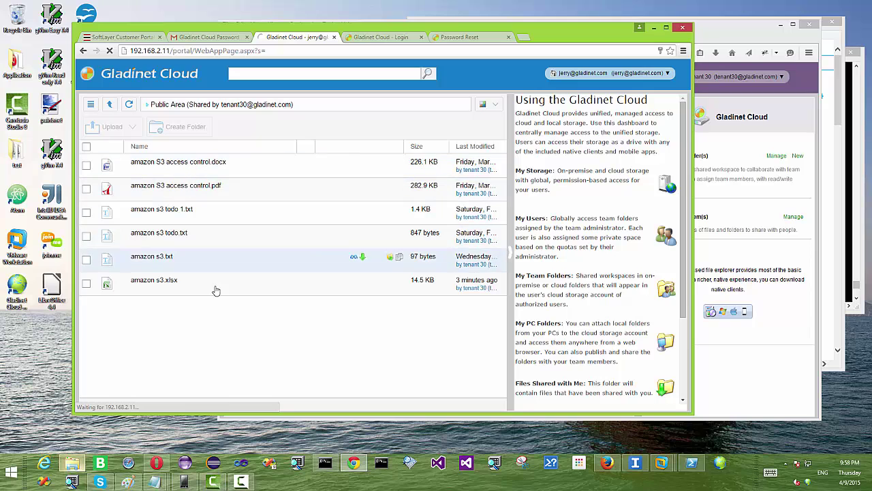
left_click(739, 31)
left_click_drag(739, 31, 758, 24)
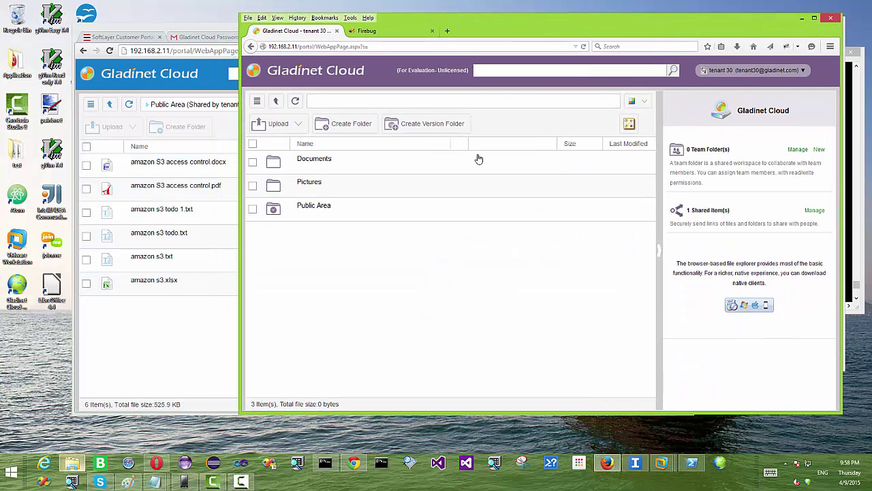
left_click(335, 202)
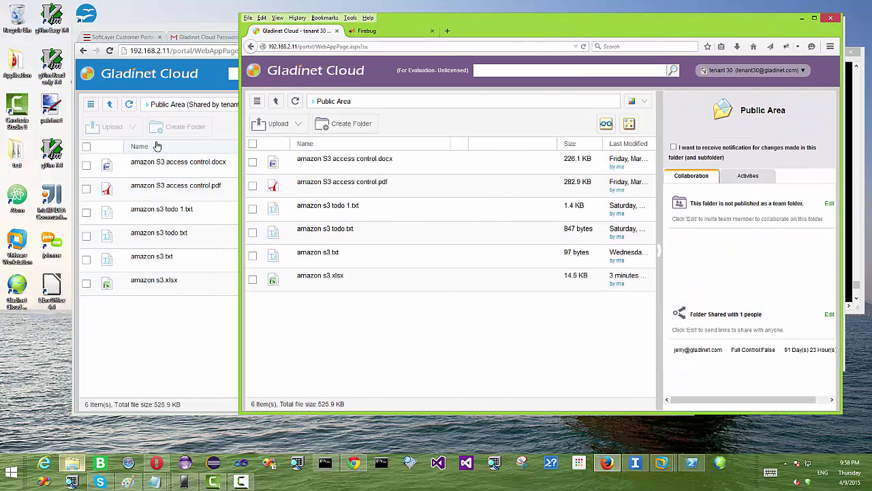
- Arrange the two windows side by side, widen the user's, and return the owner's view to the top-level folders
left_click_drag(487, 29, 551, 29)
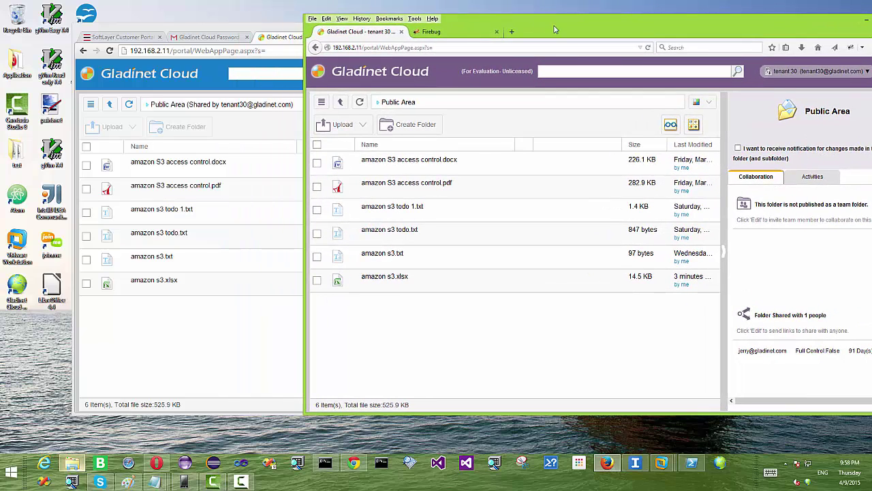
left_click_drag(278, 37, 225, 34)
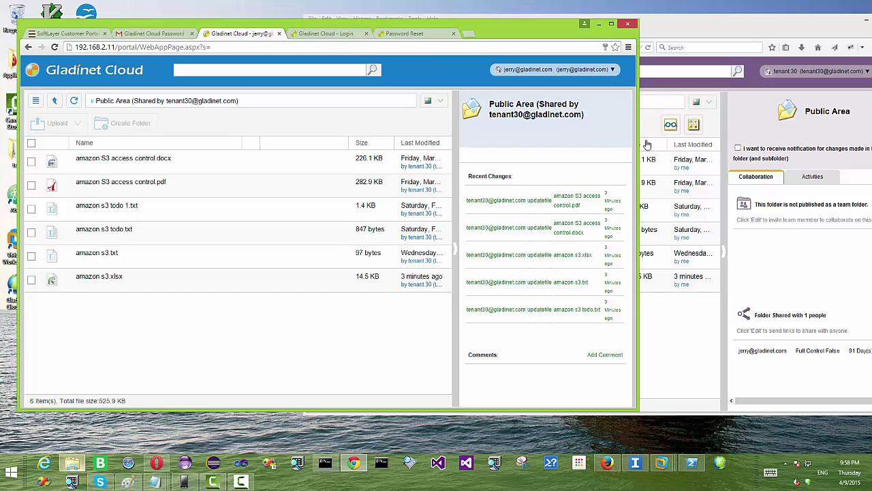
left_click_drag(637, 145, 729, 147)
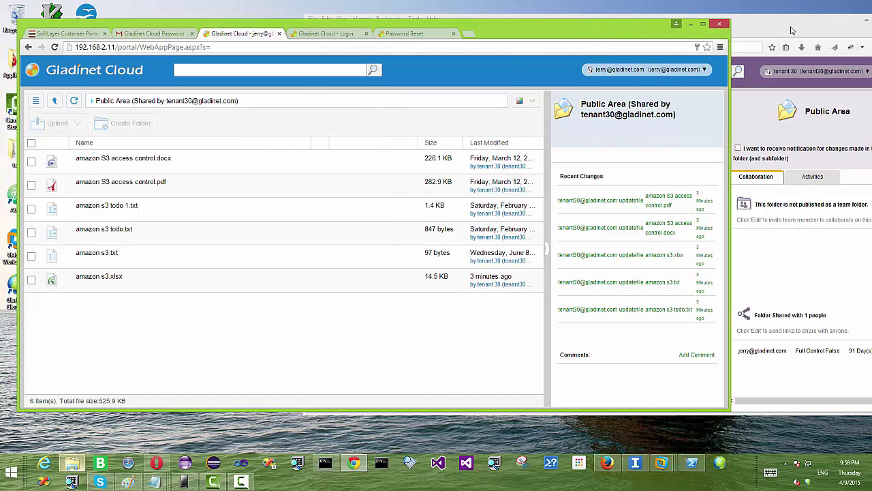
left_click_drag(791, 29, 686, 31)
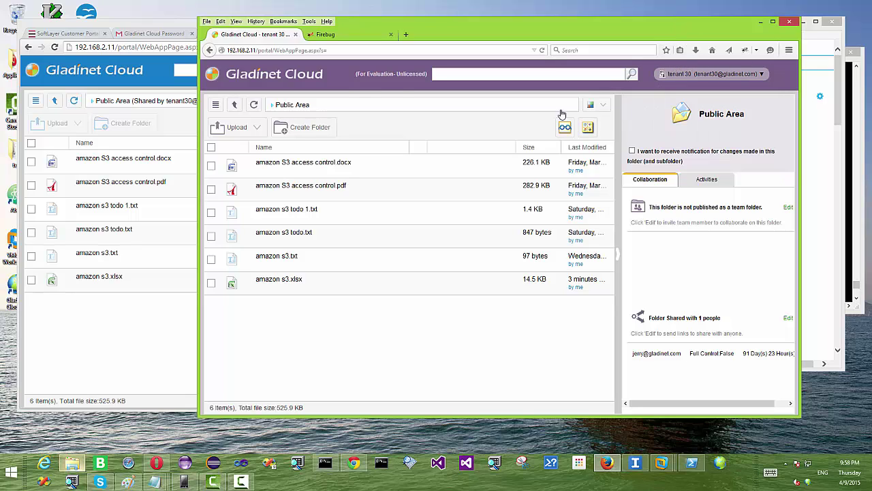
left_click(236, 103)
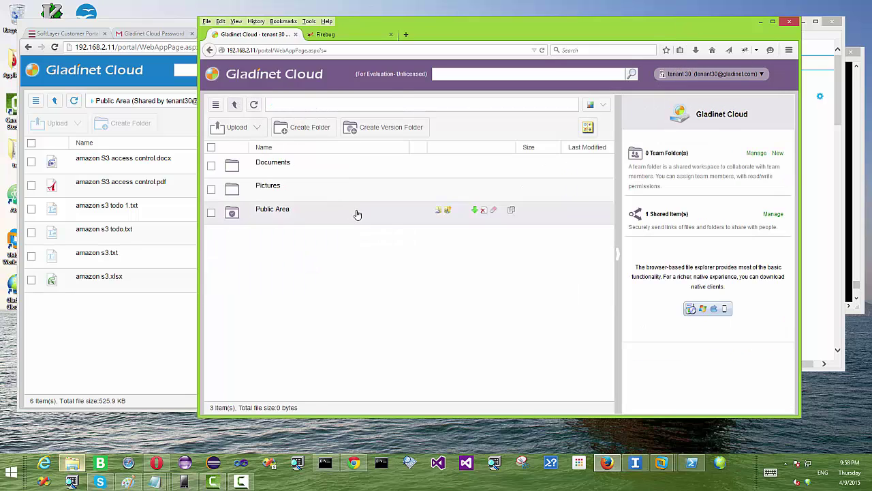
- Edit the user's Public Area share to Edit / Full-Control Access expiring in 1 Week
left_click(439, 213)
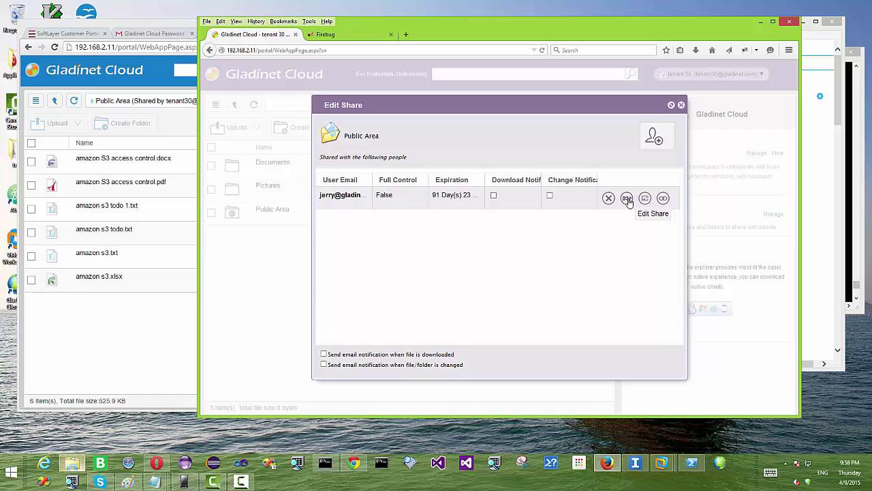
left_click(626, 198)
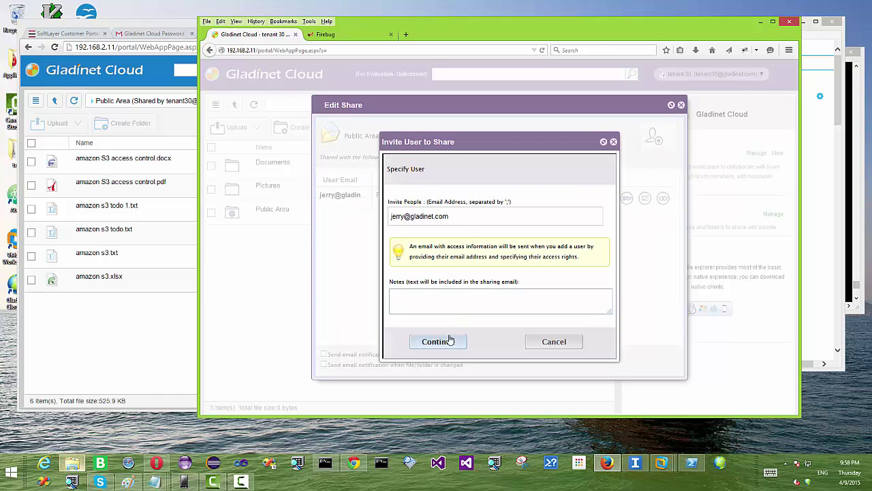
left_click(449, 339)
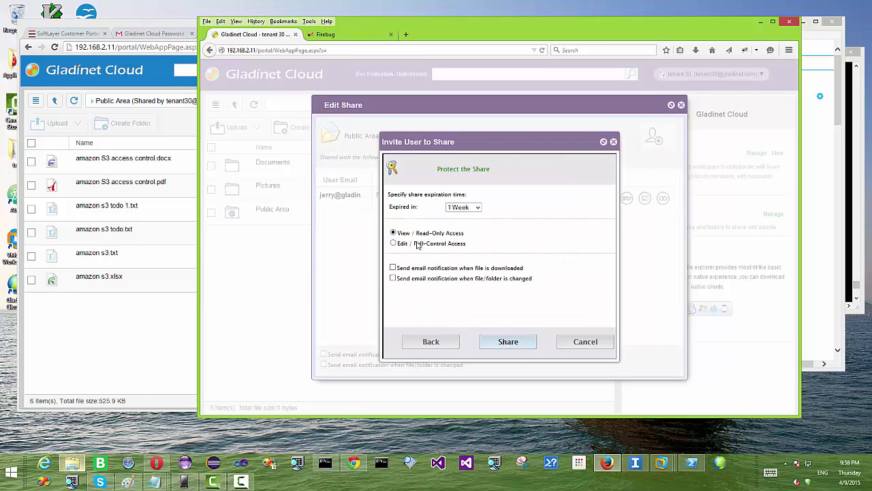
left_click(393, 244)
left_click(512, 346)
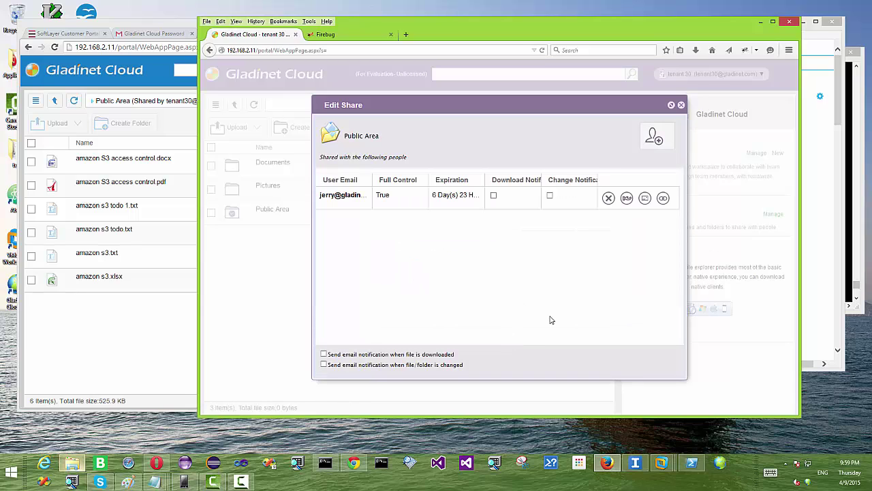
left_click(106, 342)
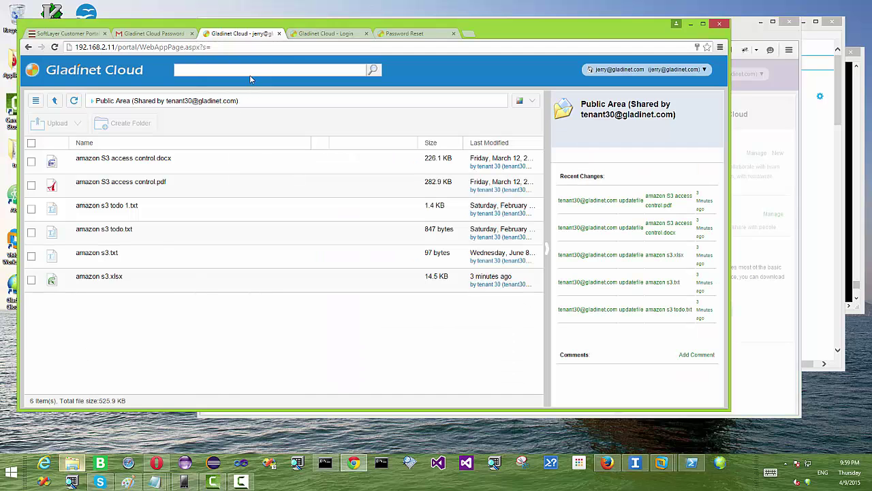
- Drag the two Questionnaire files from Documents into the browser, which shows an upload-not-allowed alert to dismiss
left_click_drag(256, 29, 310, 24)
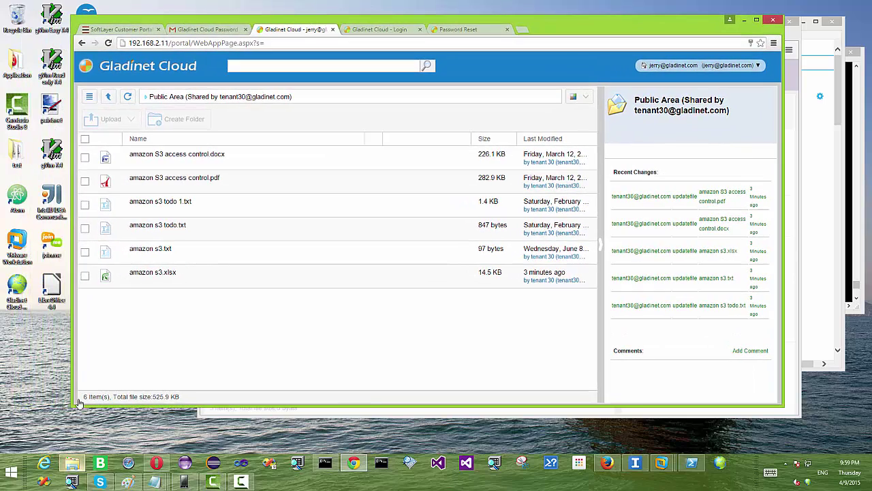
mouse_move(72, 463)
left_click(103, 353)
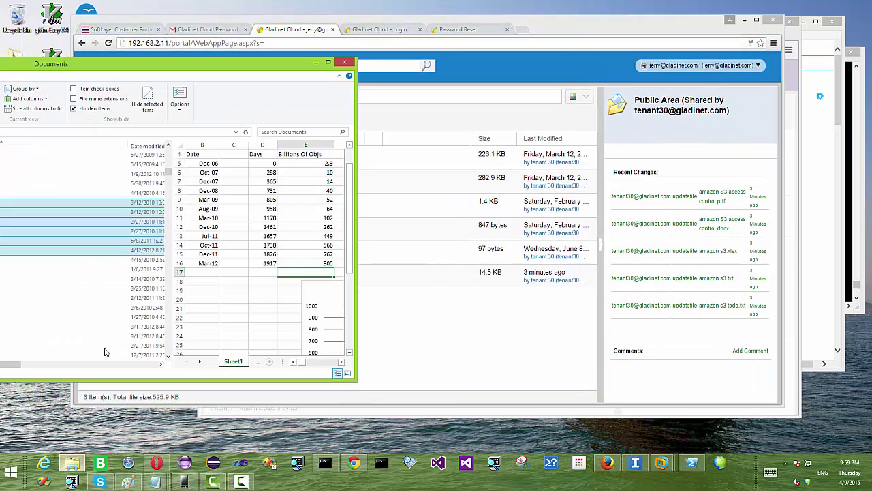
left_click_drag(107, 66, 289, 73)
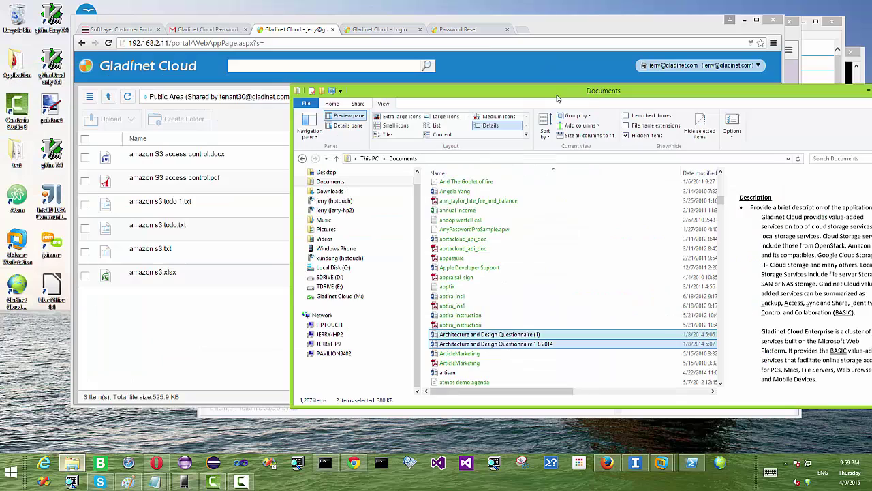
left_click_drag(507, 342, 193, 350)
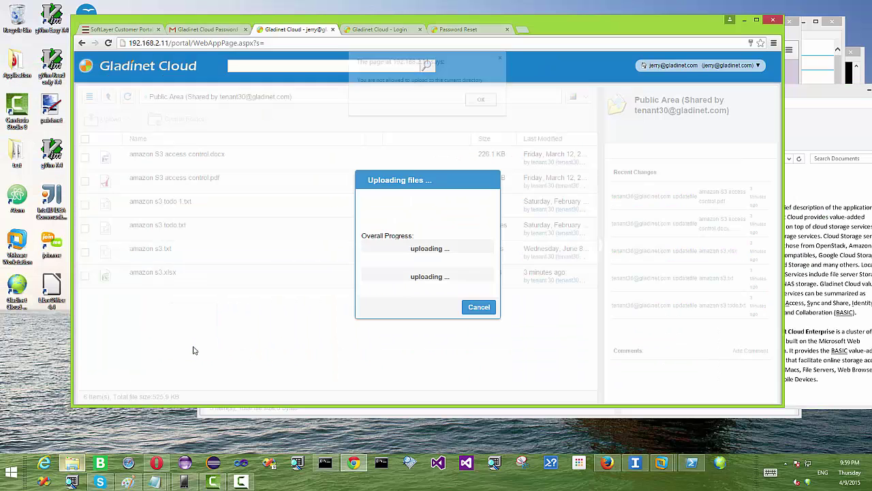
left_click(481, 101)
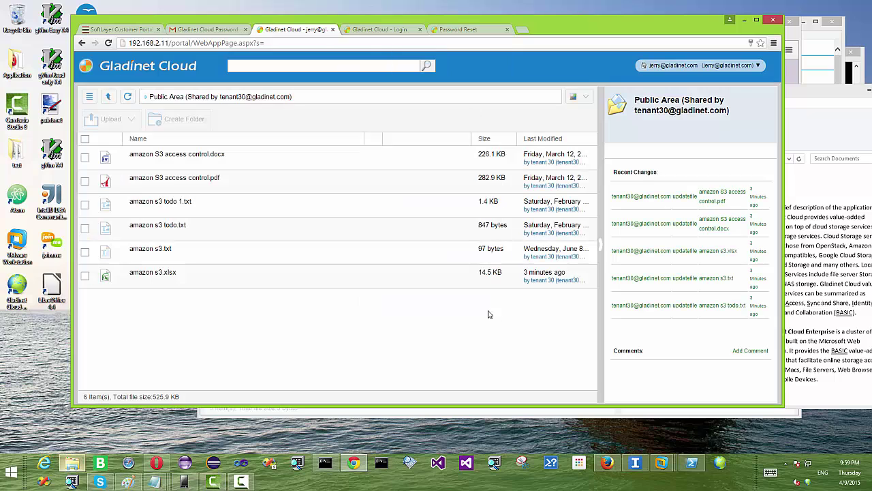
- Reload, open Public Area, and drop the two Questionnaire .docx files into its file list
left_click(107, 44)
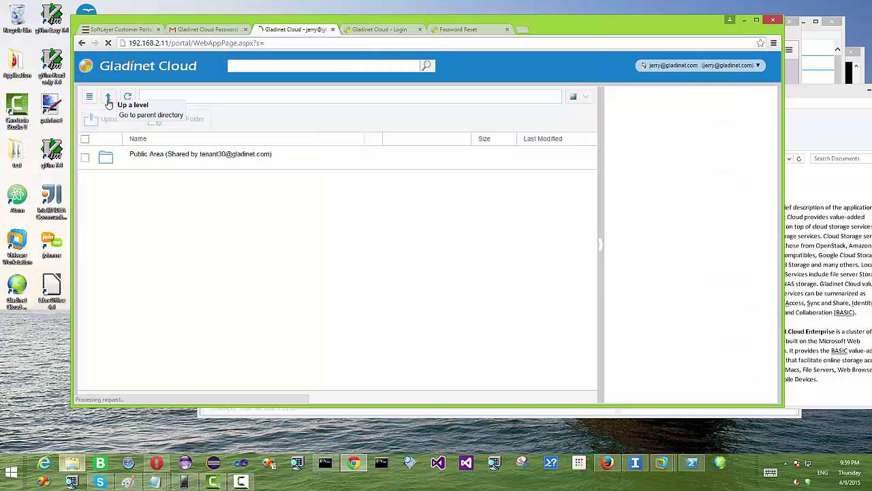
left_click(191, 158)
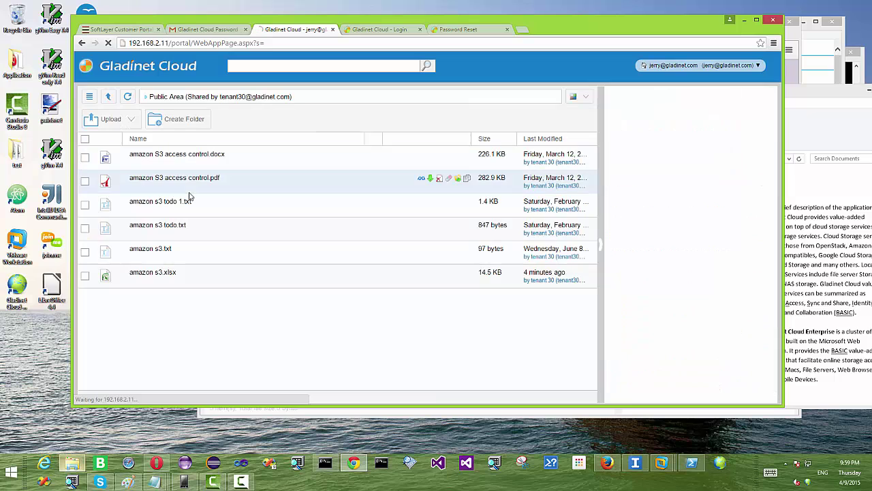
left_click(72, 463)
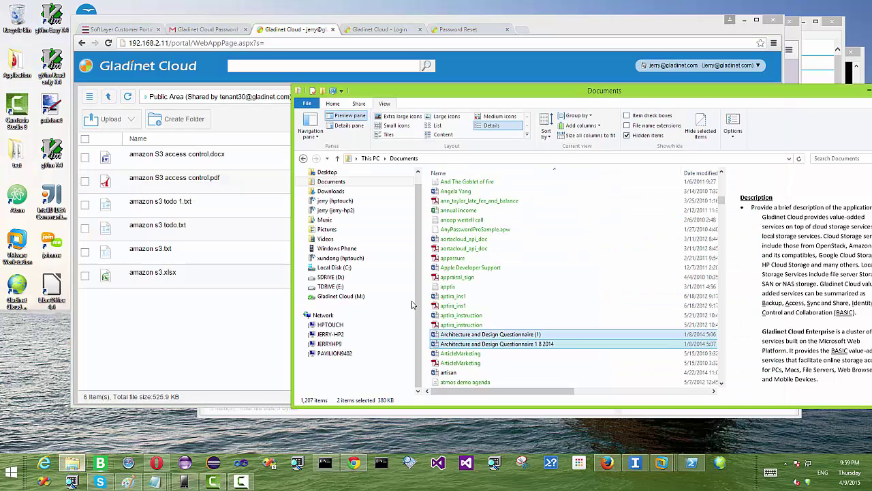
left_click_drag(559, 335, 169, 341)
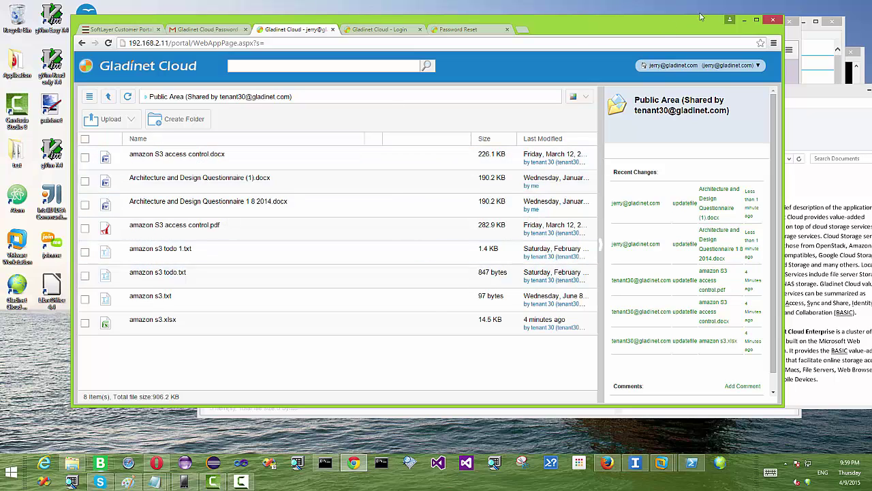
- Minimise Documents, bring the owner's window forward, close Edit Share, and open Public Area
left_click_drag(675, 31, 630, 30)
left_click_drag(788, 96, 743, 93)
left_click(823, 87)
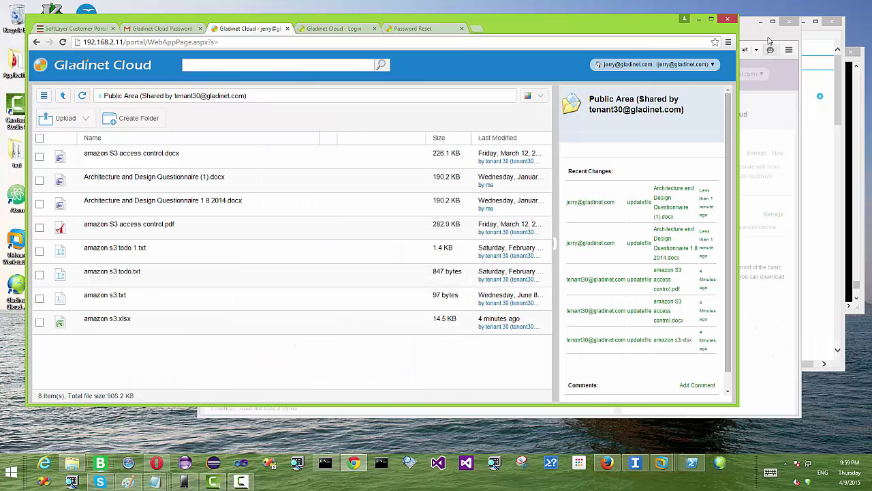
left_click(755, 33)
left_click_drag(755, 33, 783, 35)
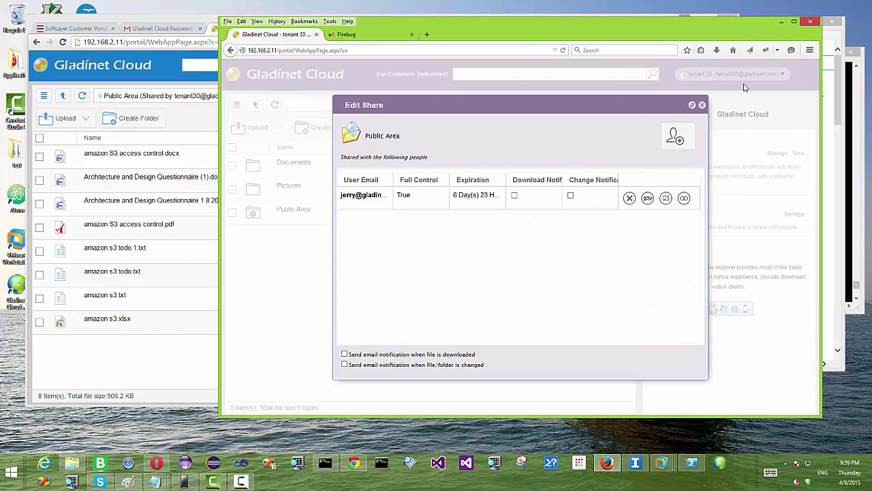
left_click(702, 104)
left_click(292, 210)
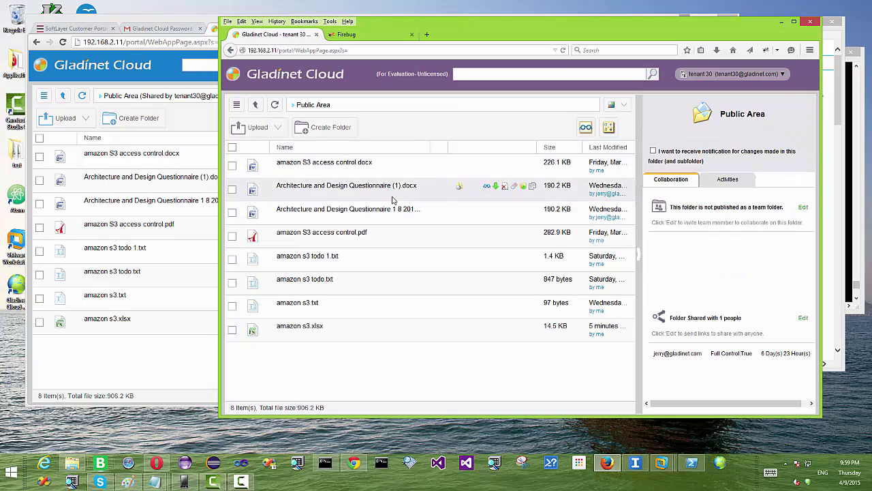
- Review Public Area's Activities for the new uploads, then go up and open its sharing settings
left_click(722, 179)
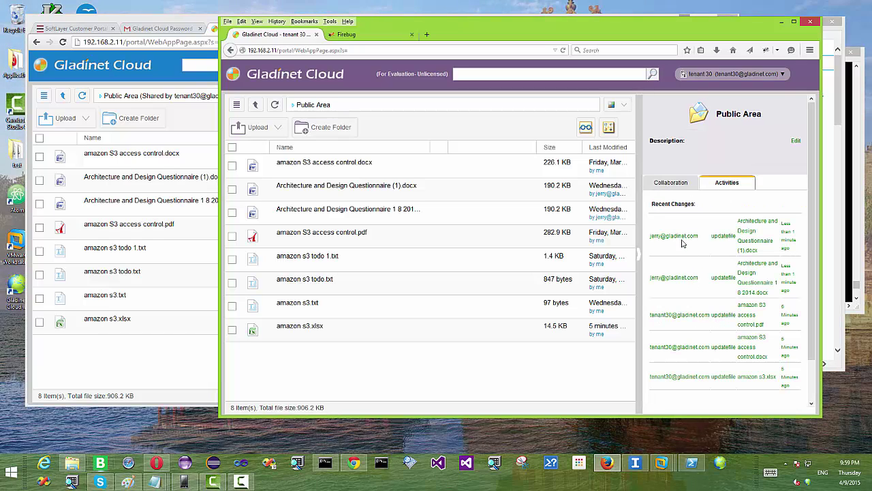
left_click_drag(659, 315, 698, 315)
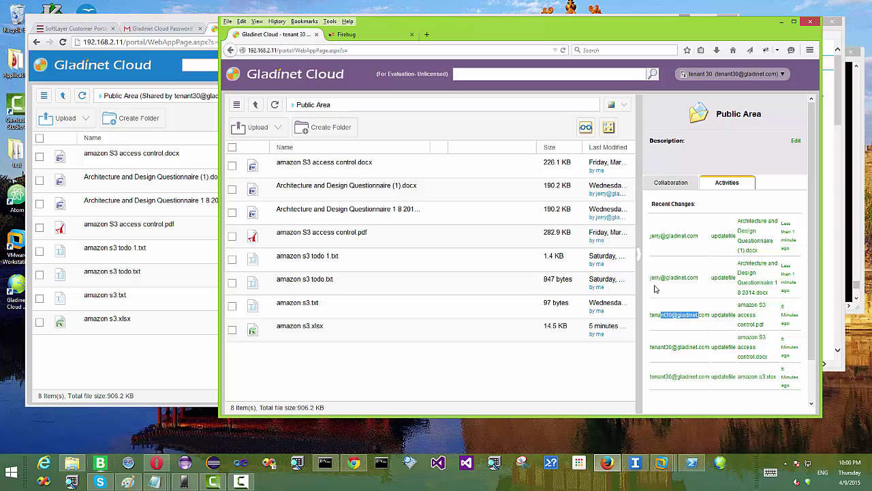
left_click_drag(652, 278, 685, 269)
left_click_drag(651, 235, 689, 248)
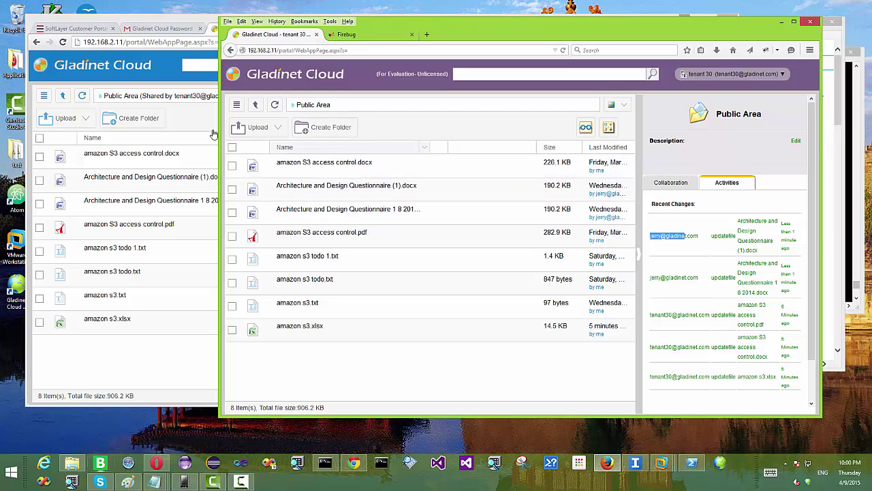
left_click(255, 105)
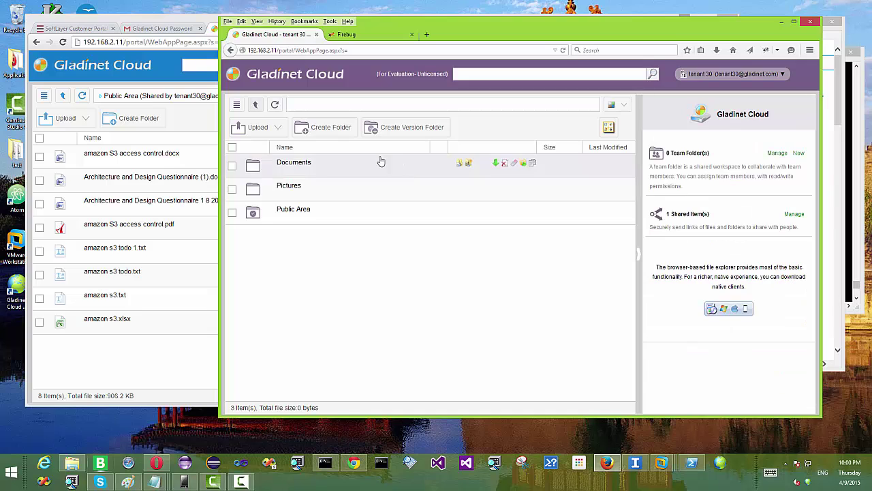
left_click(460, 211)
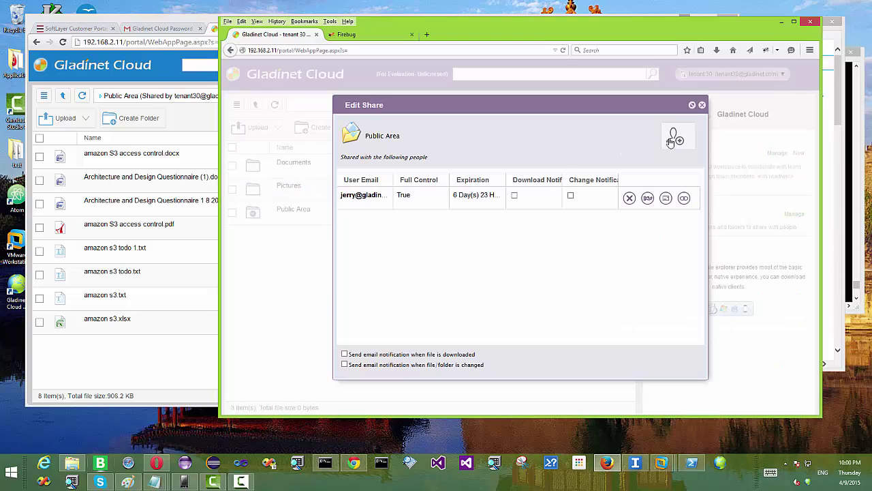
- Invite the new user's e-mail address to Public Area with the note 'please check this folder'
left_click(675, 139)
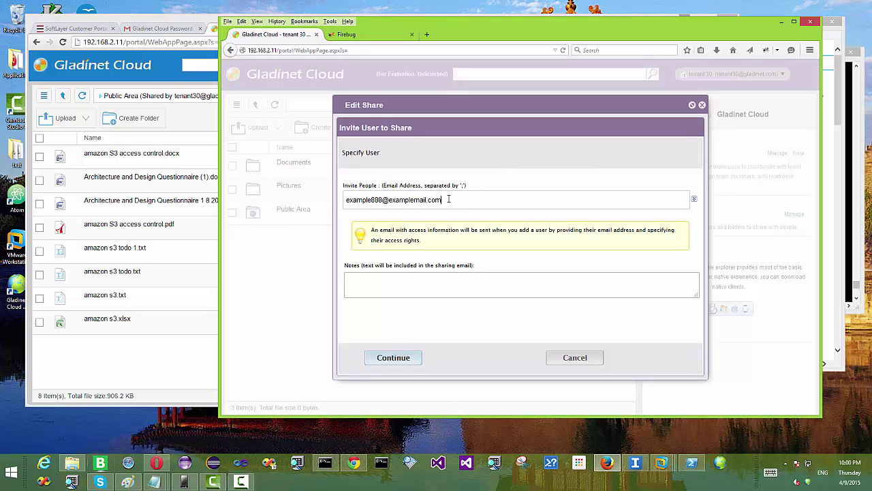
left_click_drag(449, 199, 341, 200)
key("BackSpace")
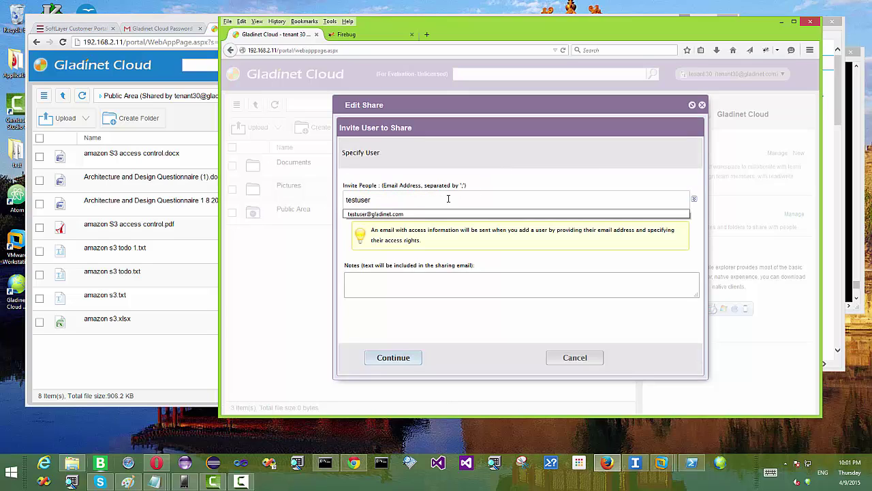
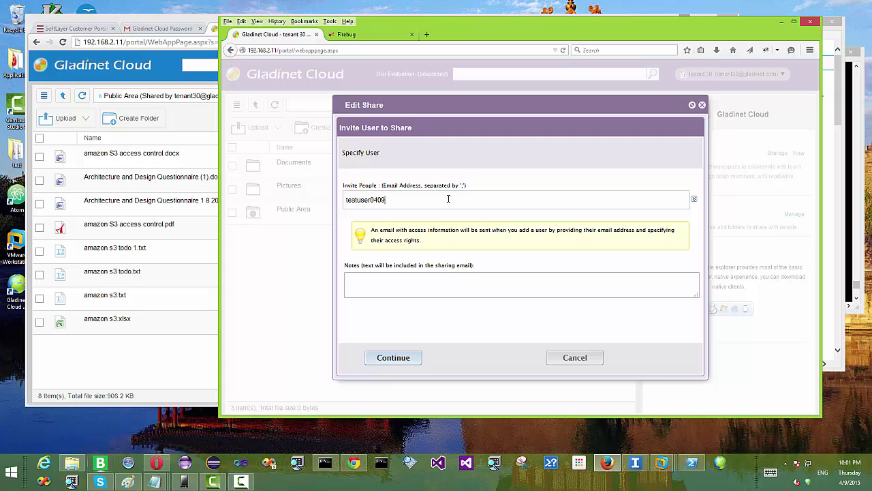
key("Tab")
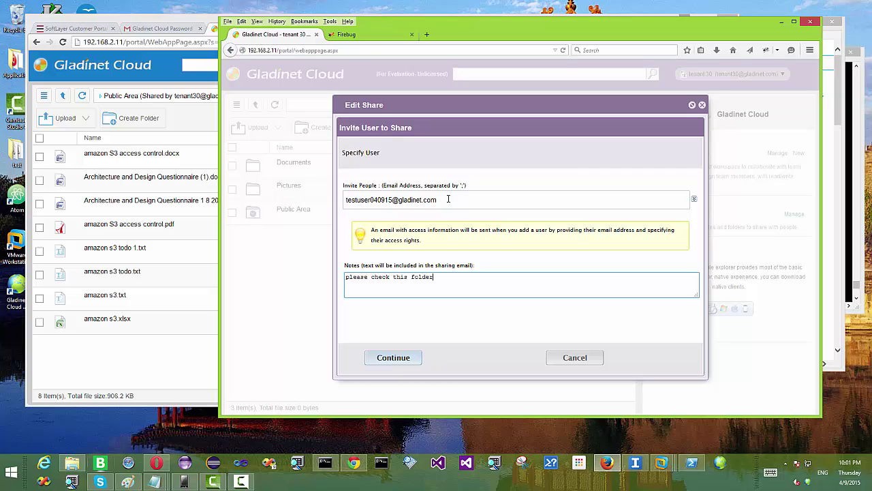
left_click(399, 356)
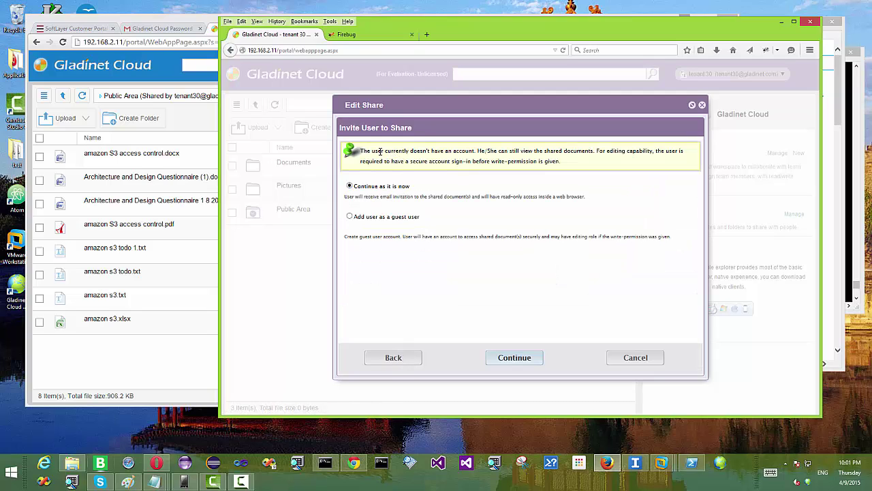
- Keep the invitee without a guest account and continue to the Protect the Share step
left_click_drag(400, 151, 470, 151)
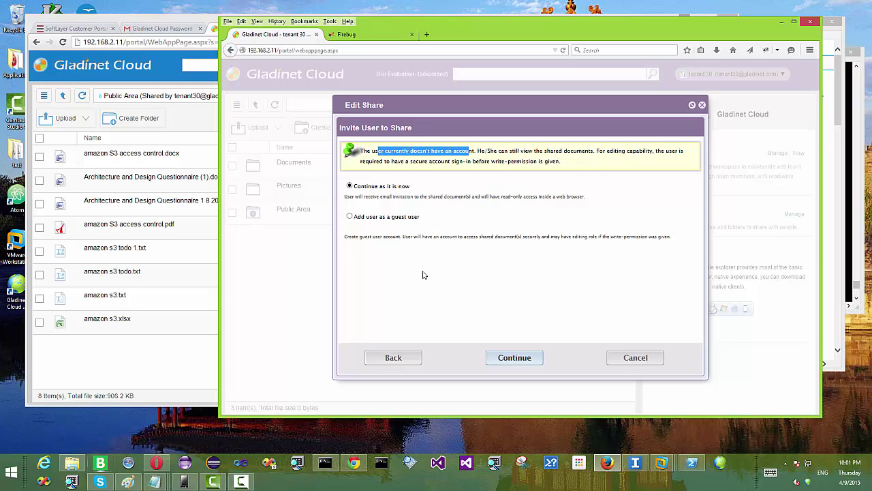
left_click(409, 218)
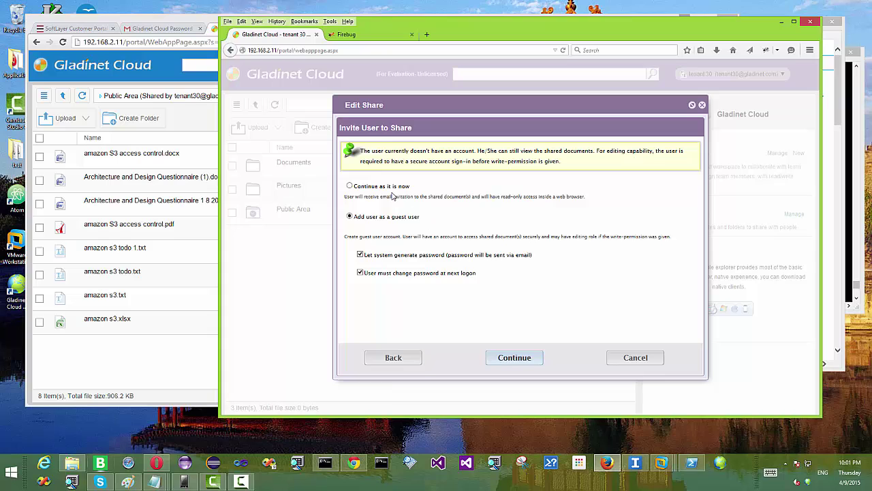
left_click(382, 188)
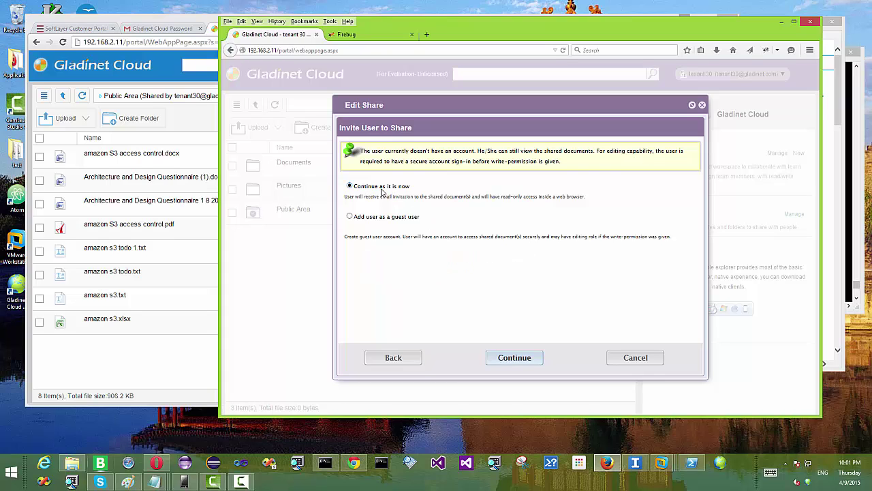
left_click(516, 359)
- Share Public Area with a 3 Months expiry and a required password, then widen the User Email column
left_click(432, 191)
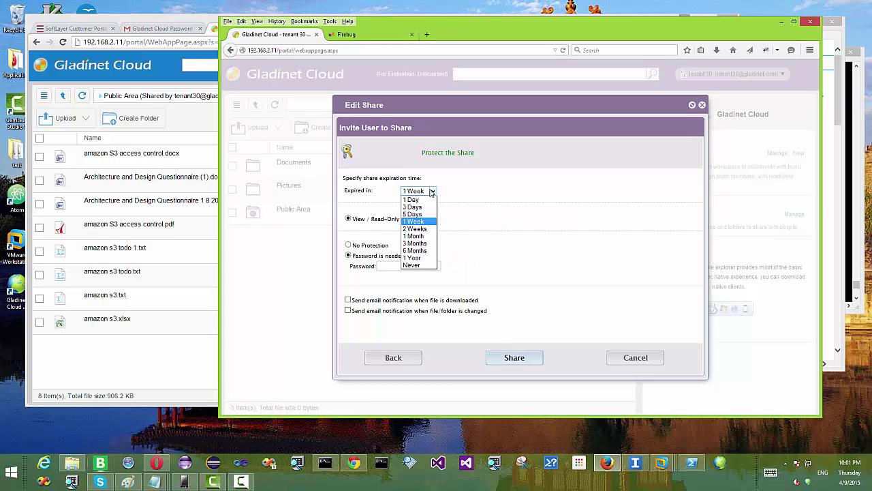
key("Escape")
left_click(417, 245)
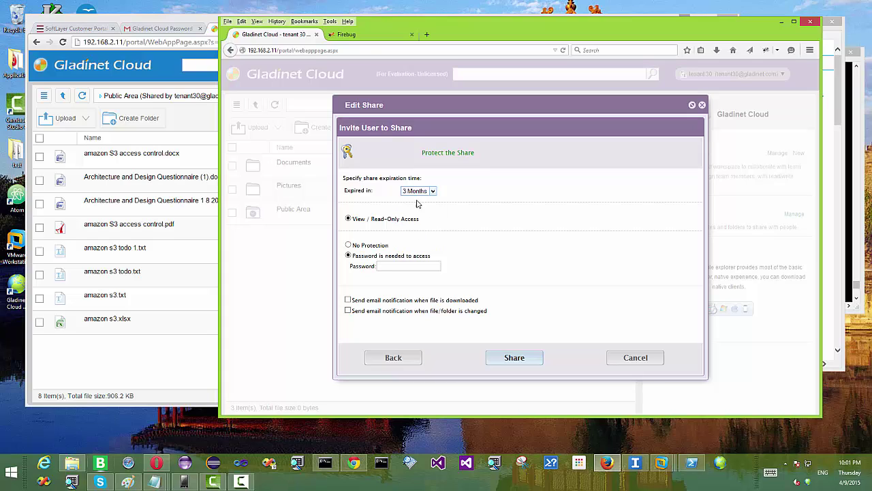
left_click(394, 267)
left_click(515, 358)
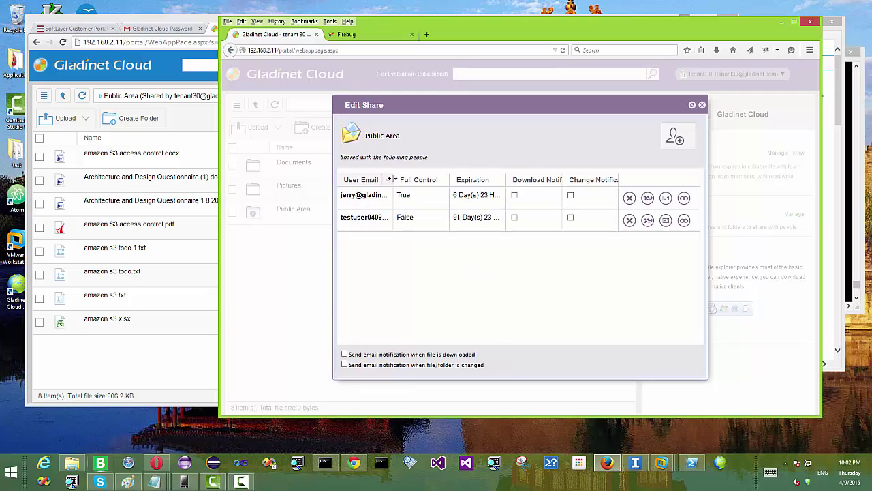
left_click_drag(391, 179, 447, 179)
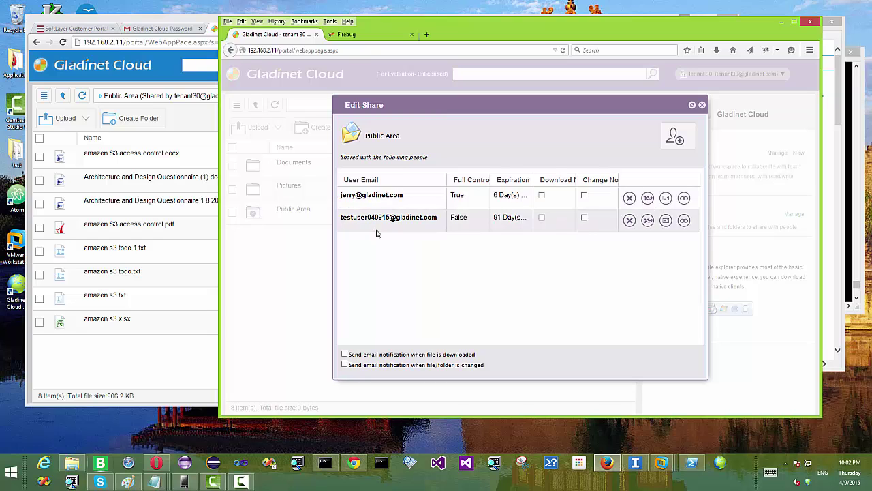
- Read the Public Area invitation email in Gmail, scrolling down to its 91-day expiration note
left_click(360, 32)
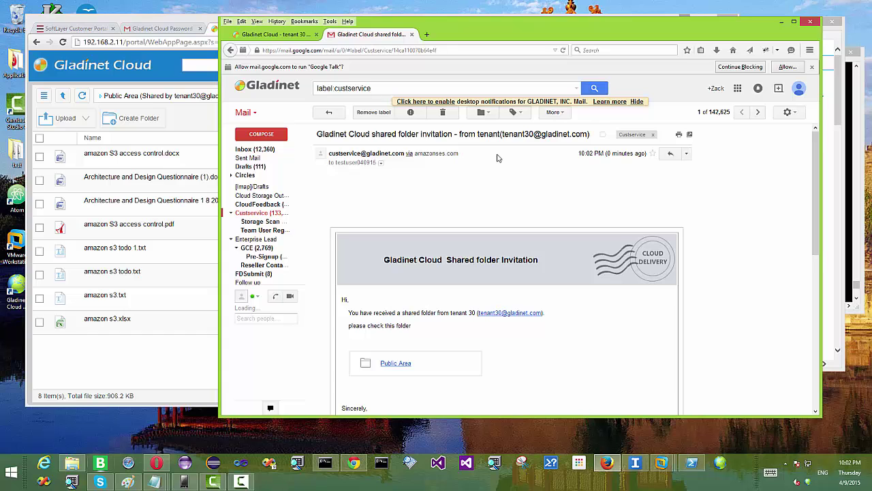
scroll(497, 158, "down", 1)
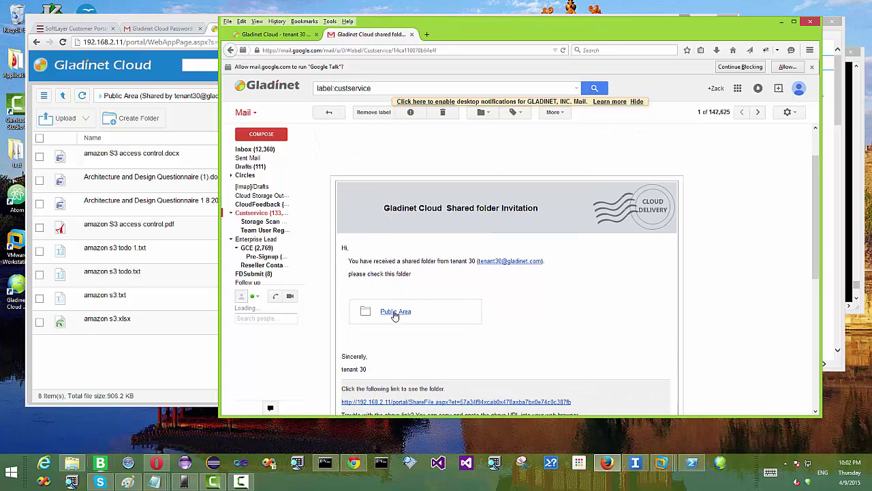
scroll(422, 303, "down", 1)
scroll(435, 297, "down", 1)
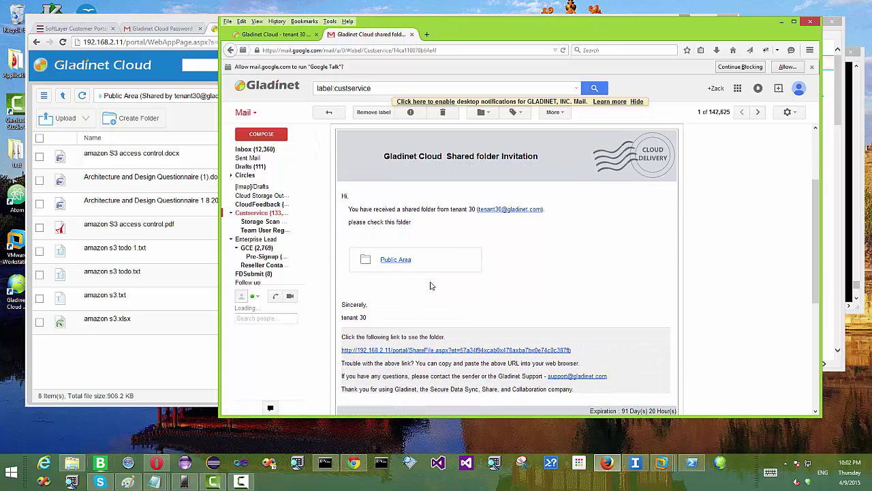
- Open the invitation link, enter the share password to open Public Area, and decline remembering it
left_click(394, 261)
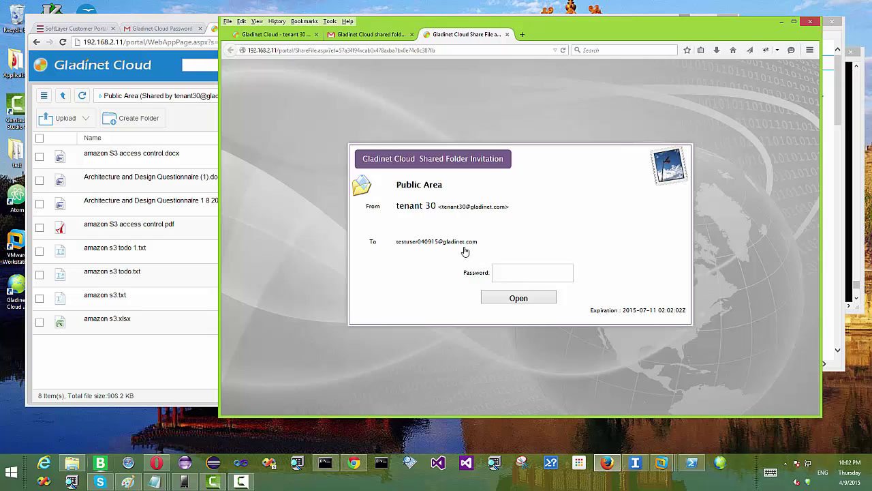
left_click_drag(480, 242, 394, 243)
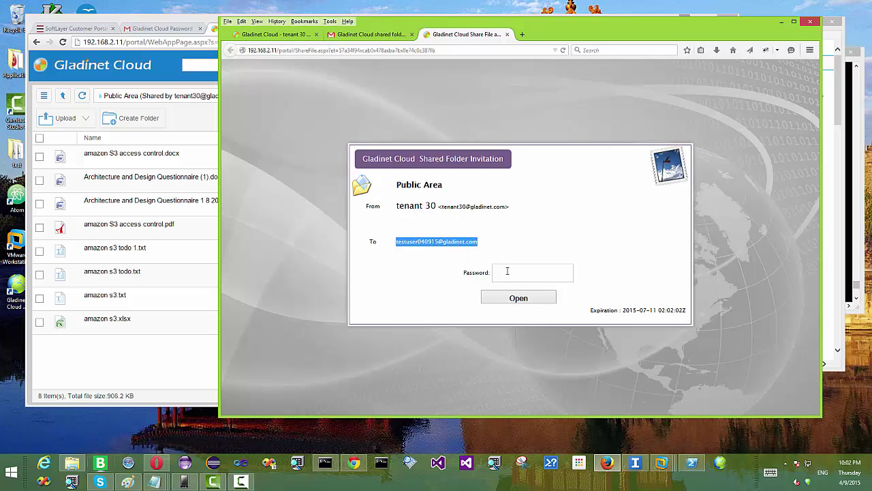
left_click(507, 271)
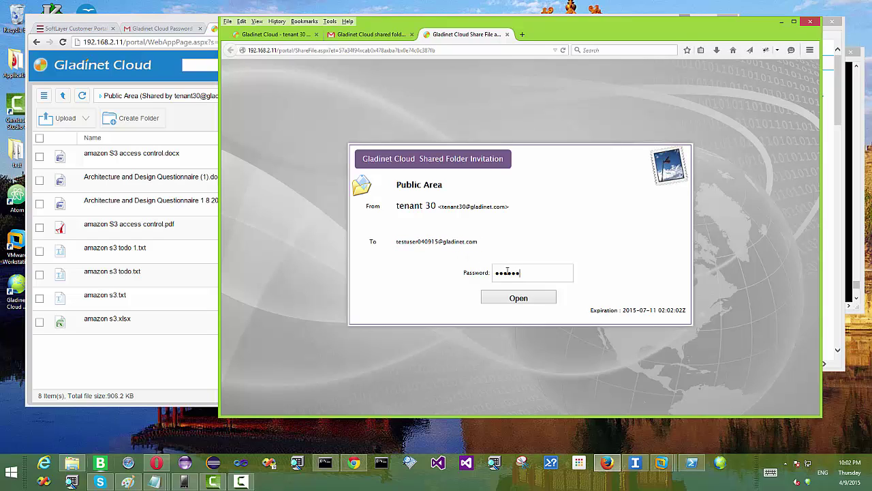
left_click(520, 299)
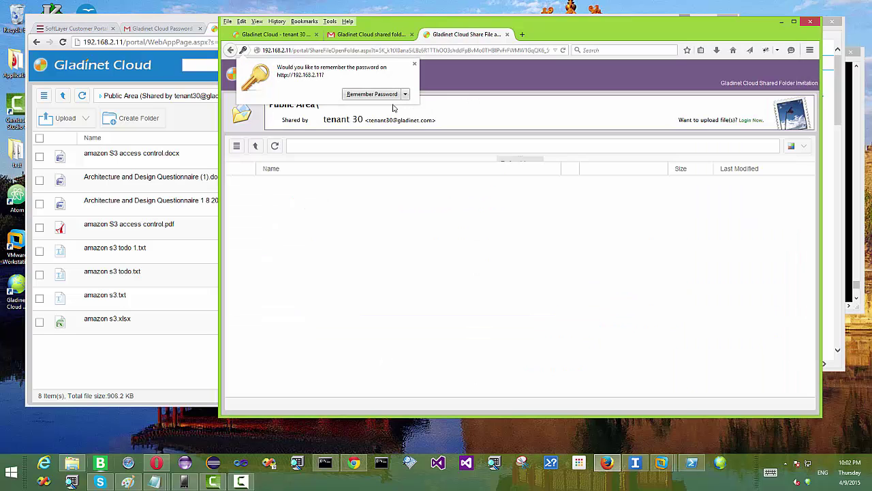
left_click(373, 95)
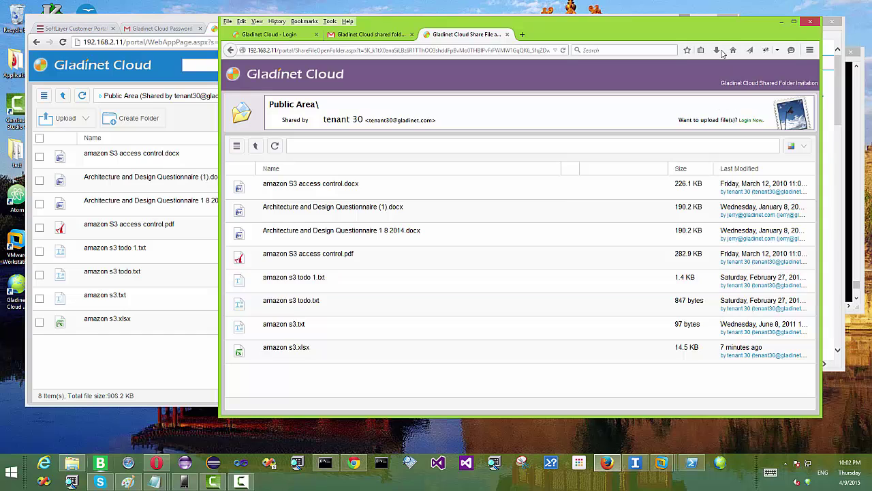
- Reposition the guest browser window and bring the SoftLayer Object Storage page forward
left_click_drag(727, 33, 686, 51)
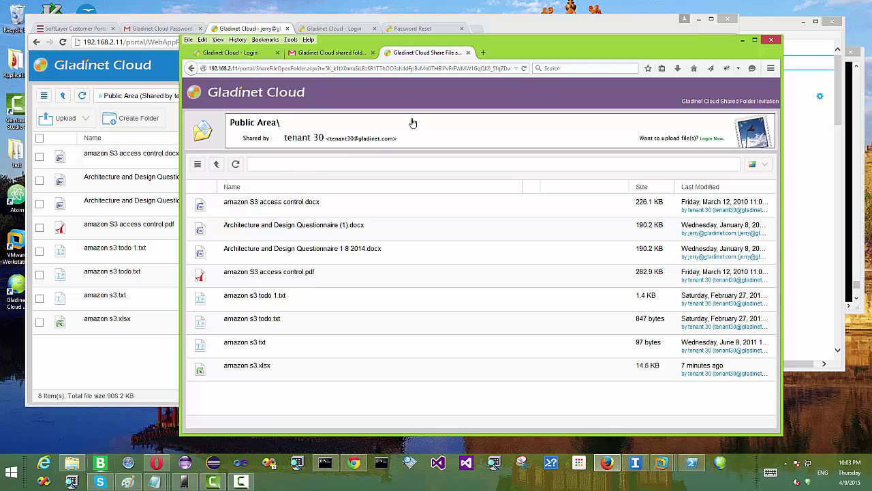
left_click_drag(562, 49, 537, 50)
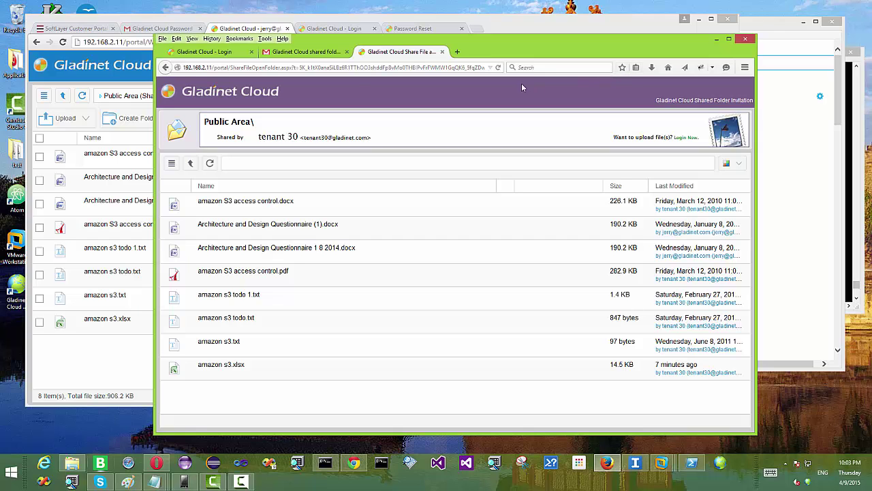
left_click(139, 17)
- In SoftLayer Object Storage, open the test1 container and its long ID-named folder to show gsync_Public Area
left_click(75, 28)
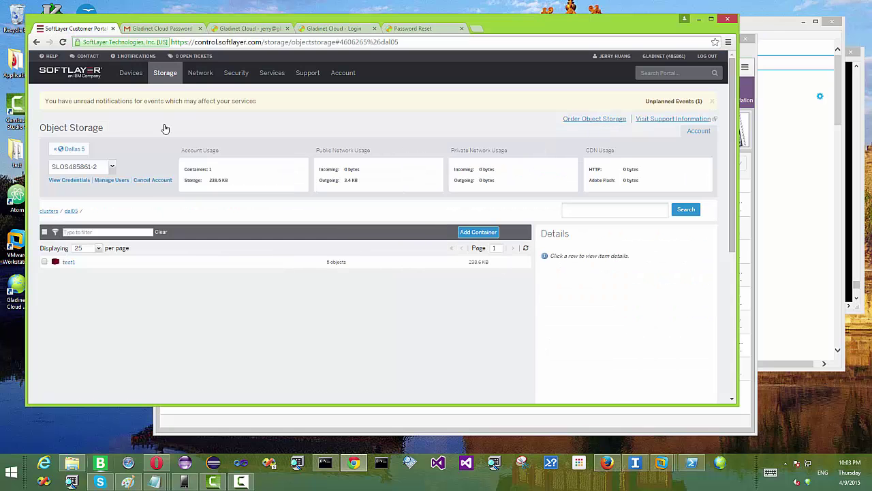
left_click(68, 263)
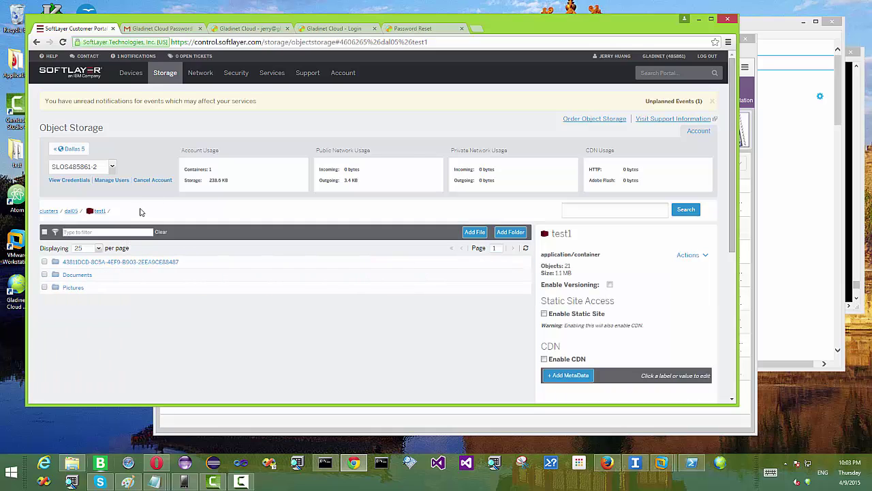
left_click(131, 266)
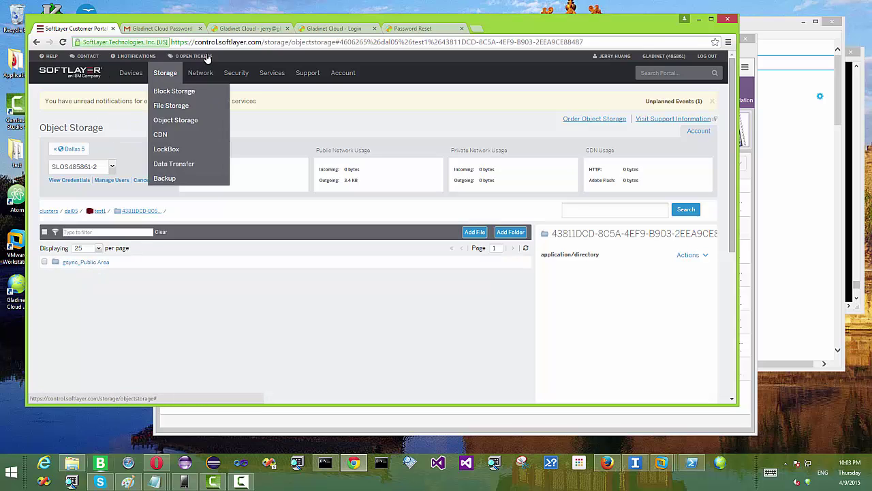
- Return from the SoftLayer portal to the shared user's Gladinet file list
left_click(353, 464)
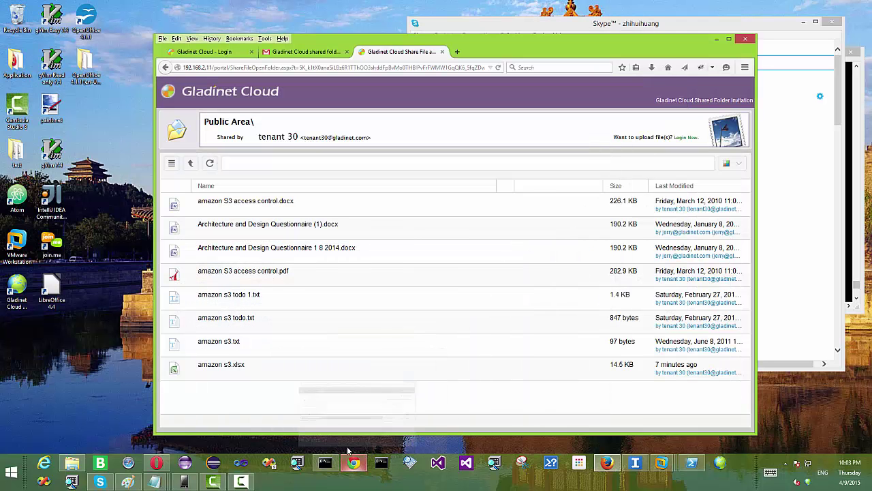
left_click(353, 466)
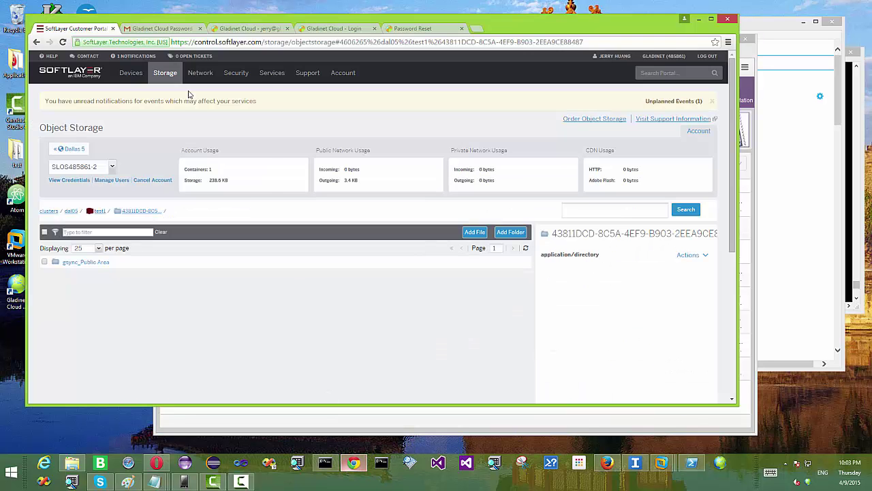
left_click(321, 30)
- Delete amazon s3 todo.txt from Public Area as the invitee, then sign in as the folder owner
left_click(241, 30)
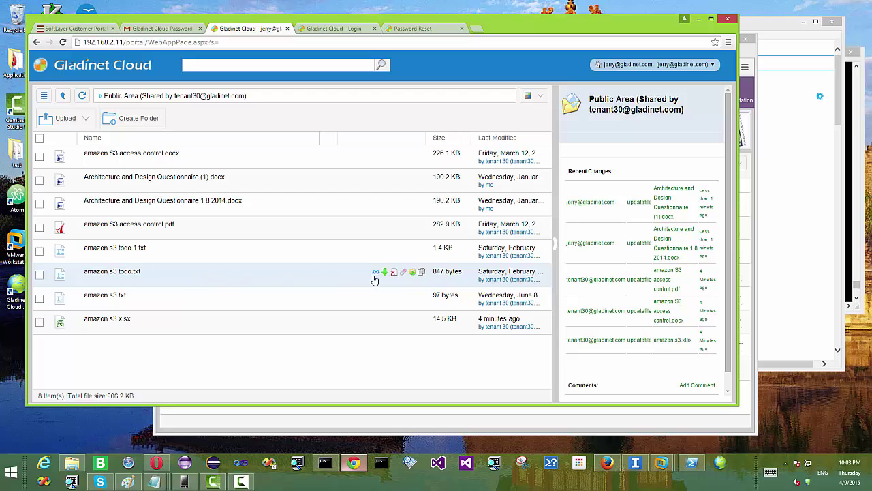
left_click(395, 273)
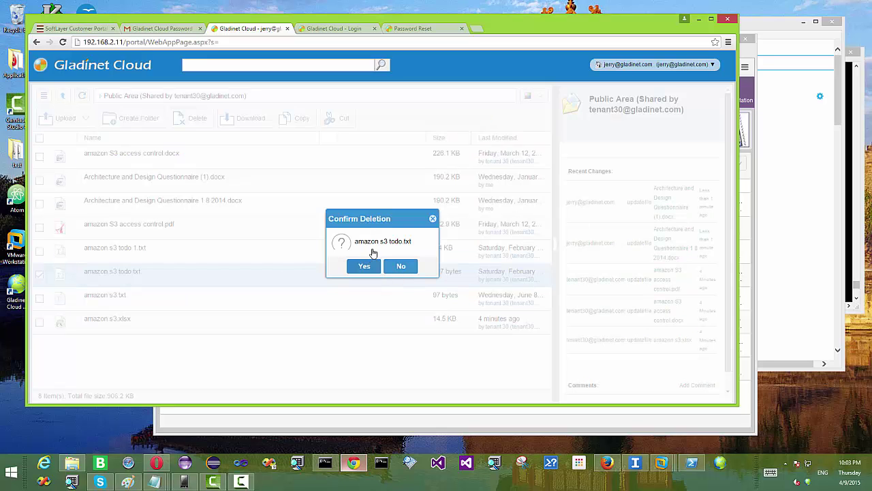
left_click(365, 267)
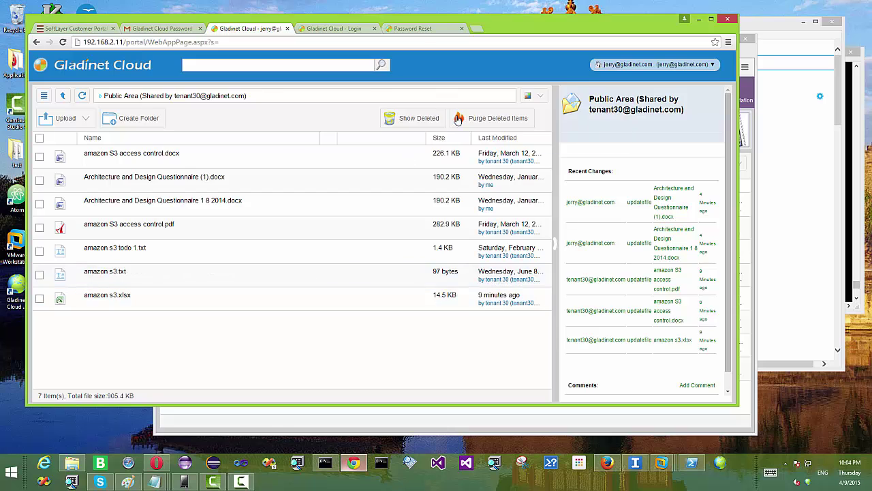
key("alt+Tab")
left_click(539, 295)
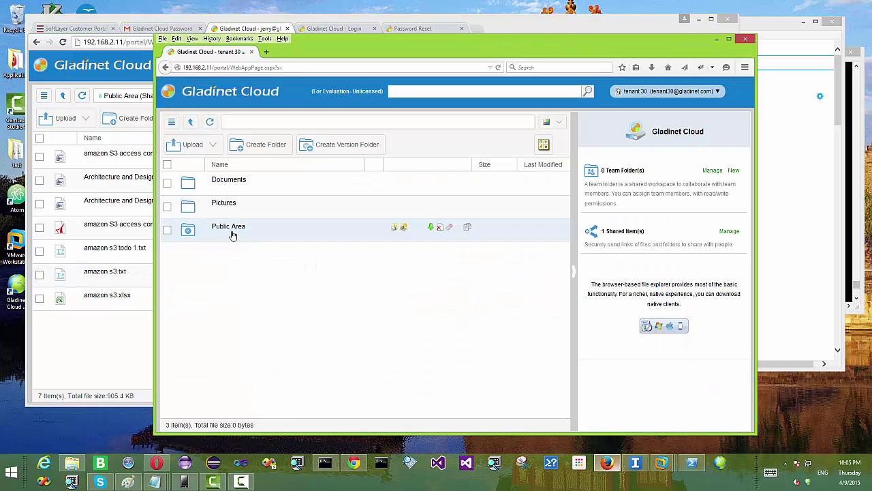
- Open Public Area with deleted files shown and its Activities panel widened
double_click(230, 229)
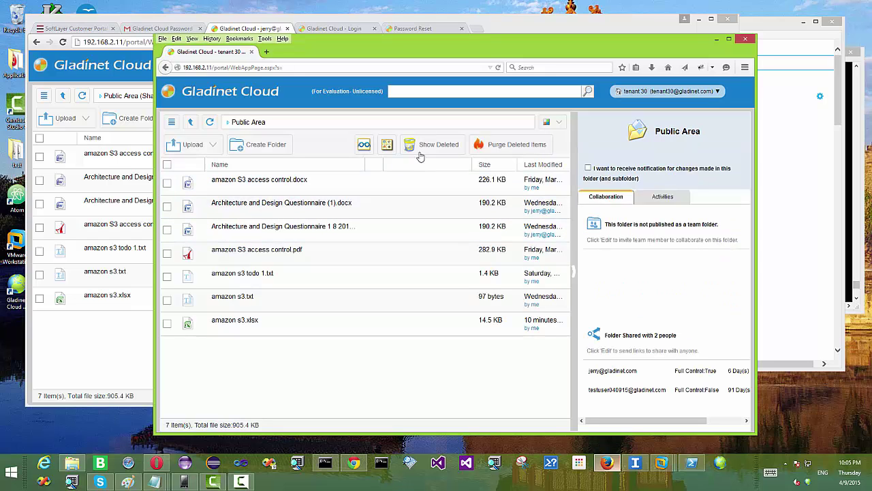
left_click(427, 146)
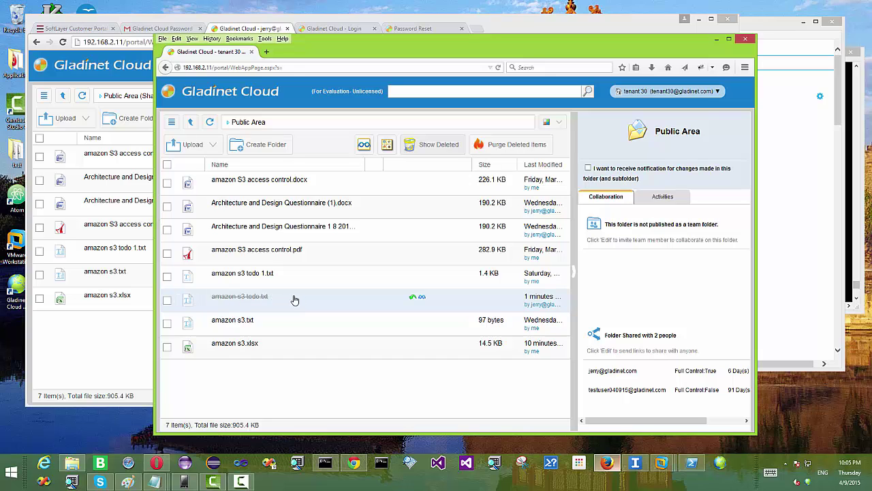
left_click(678, 199)
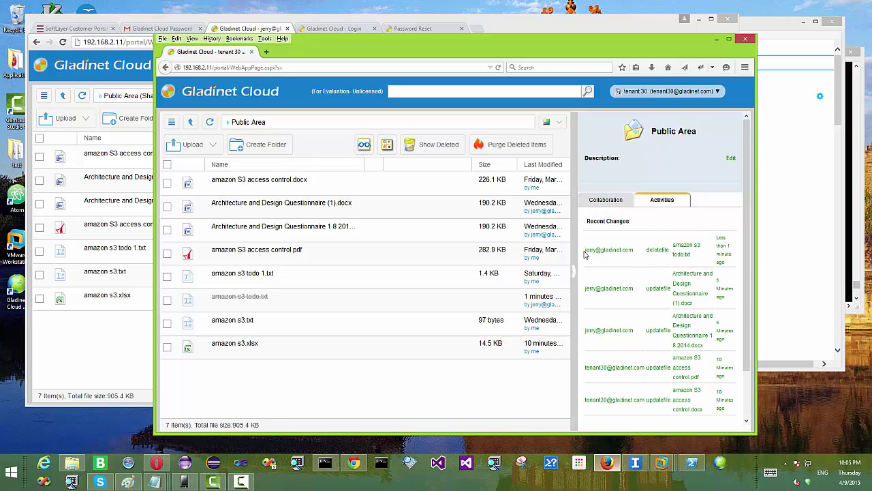
left_click_drag(584, 254, 650, 256)
left_click_drag(573, 249, 498, 249)
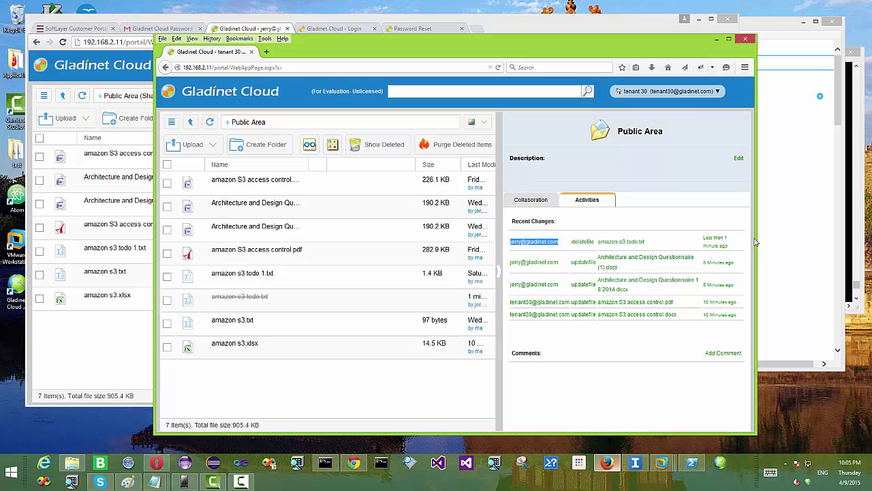
left_click_drag(756, 239, 836, 239)
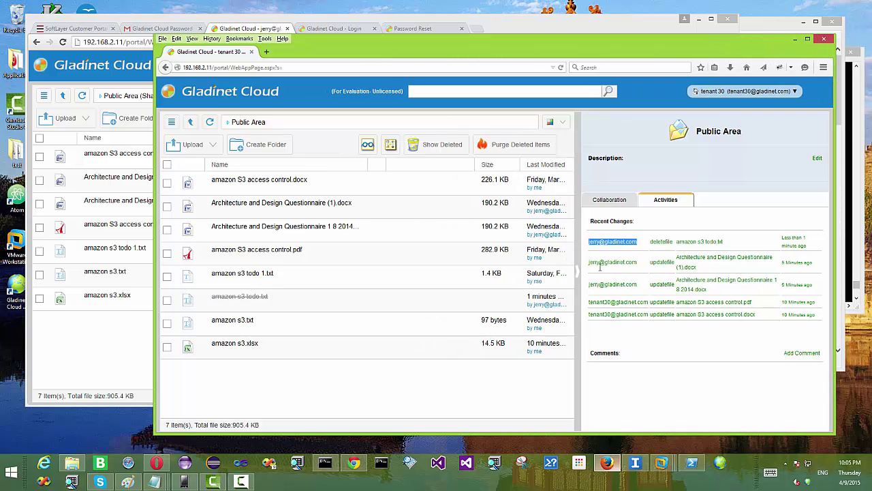
left_click_drag(155, 262, 60, 263)
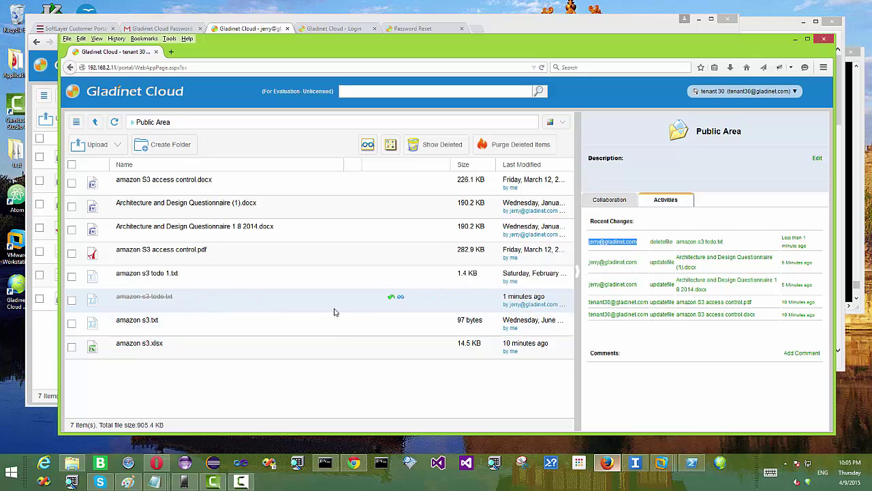
- Restore amazon s3 todo.txt, check its restore entry in Recent Changes, and stop recording
left_click(391, 298)
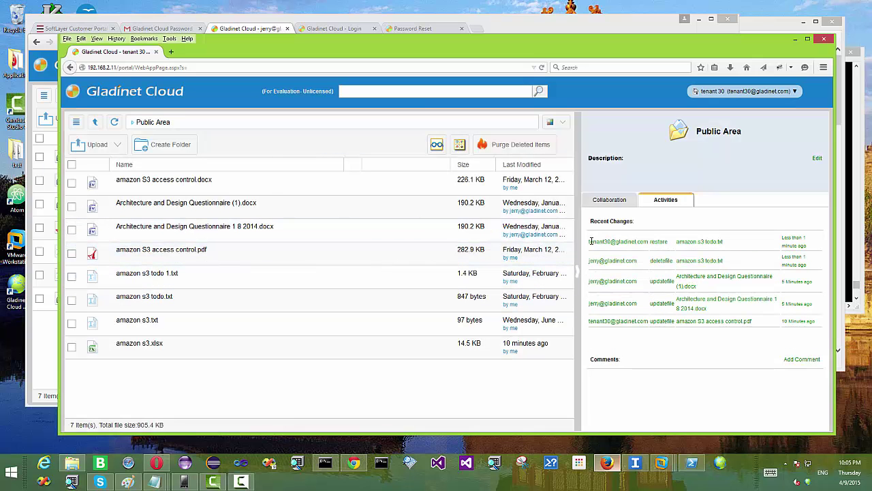
left_click_drag(591, 242, 713, 242)
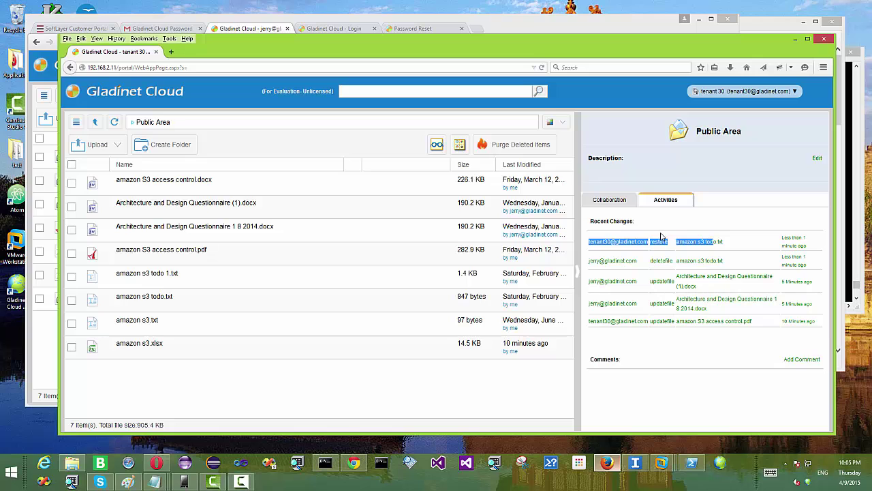
left_click(240, 481)
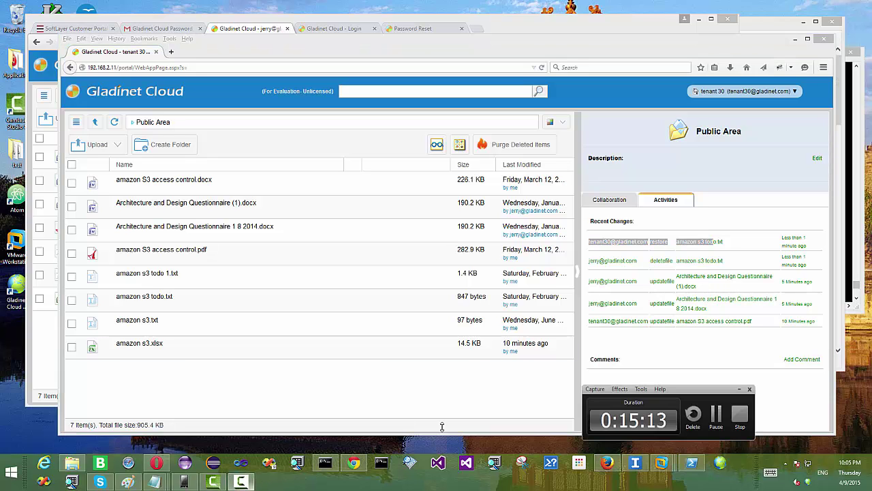
left_click(740, 414)
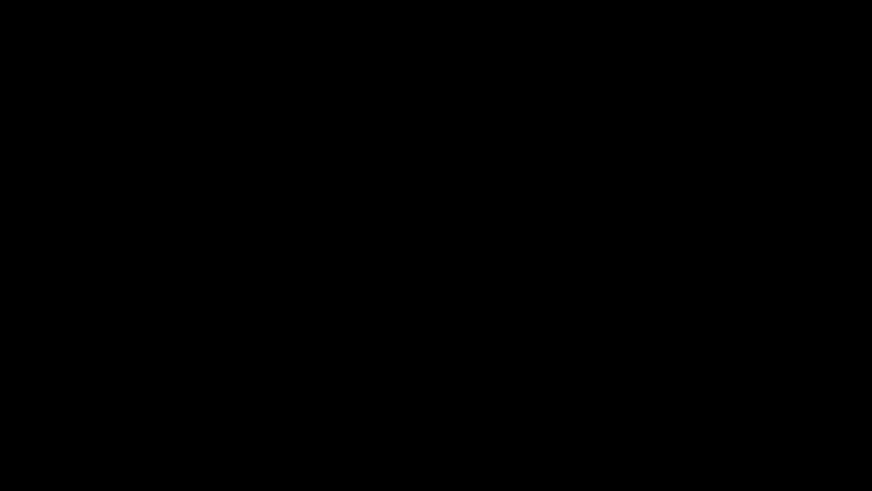